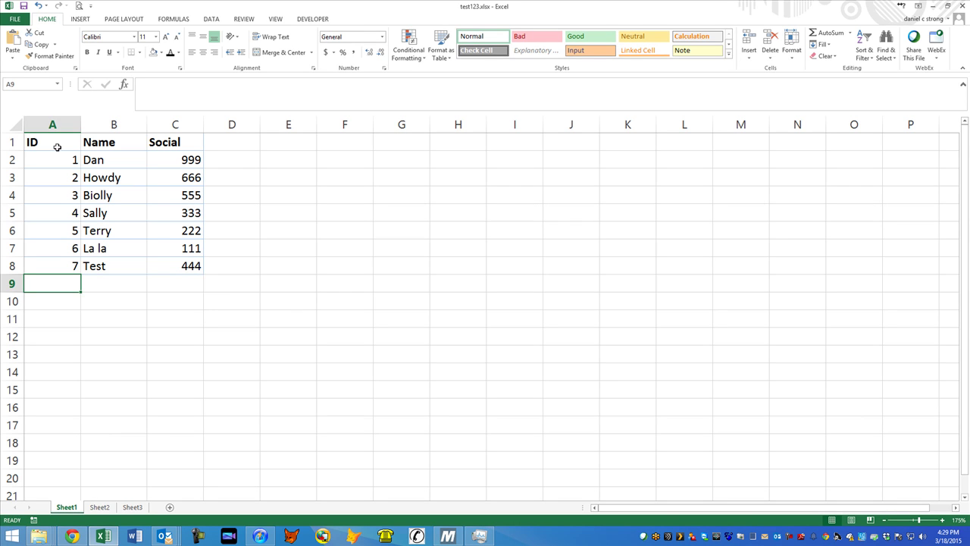
- Examine the ID, Name and Social table on Sheet1 and the ID, Result and Hours table on Sheet2, comparing their ID columns
{"action": "left_click_drag", "start_coordinate": [56, 147], "coordinate": [172, 262]}
{"action": "left_click", "coordinate": [172, 262]}
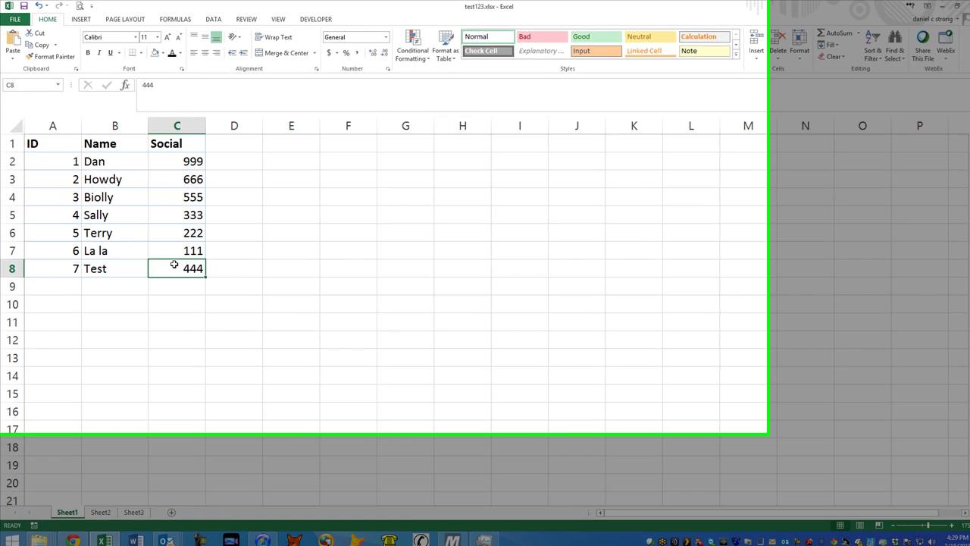
{"action": "left_click_drag", "start_coordinate": [66, 182], "coordinate": [76, 340]}
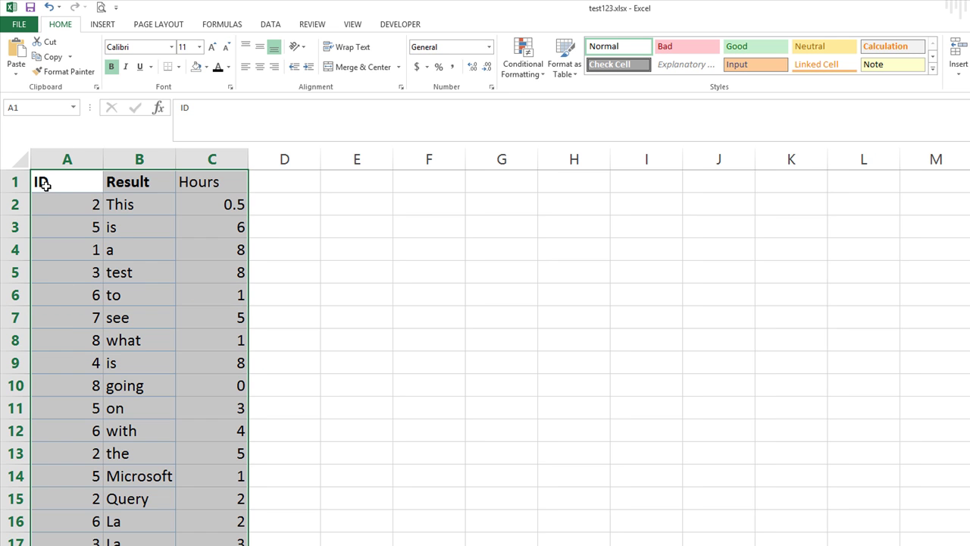
{"action": "left_click", "coordinate": [40, 183]}
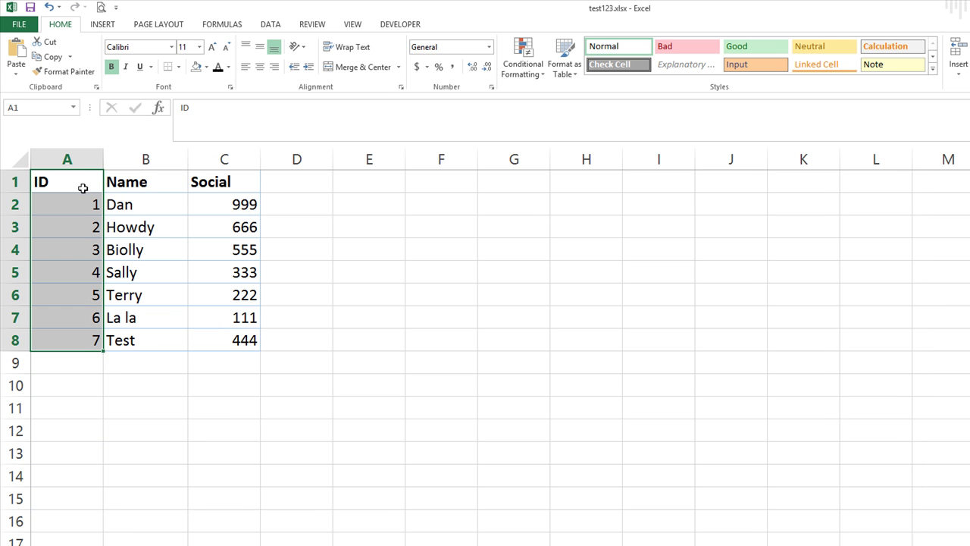
{"action": "left_click_drag", "start_coordinate": [82, 188], "coordinate": [217, 340]}
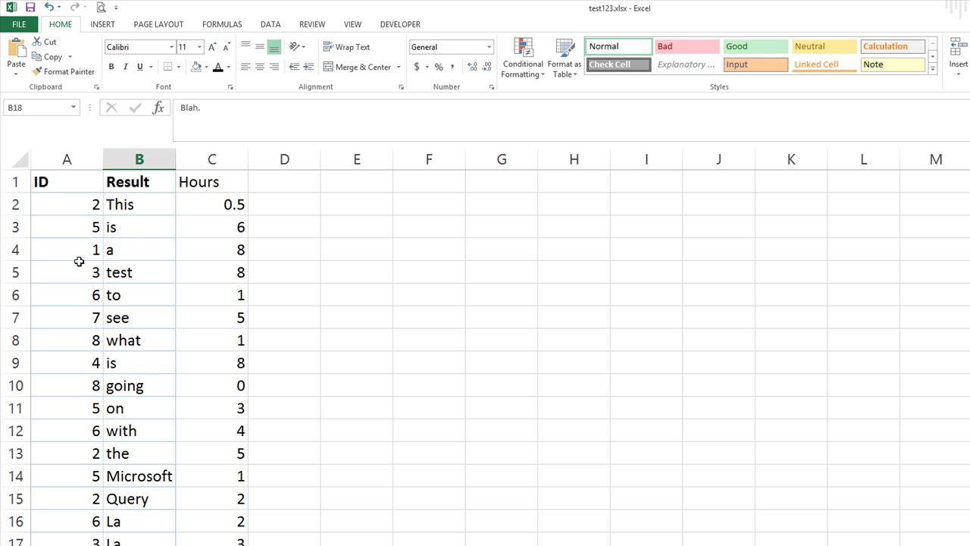
{"action": "left_click", "coordinate": [79, 202]}
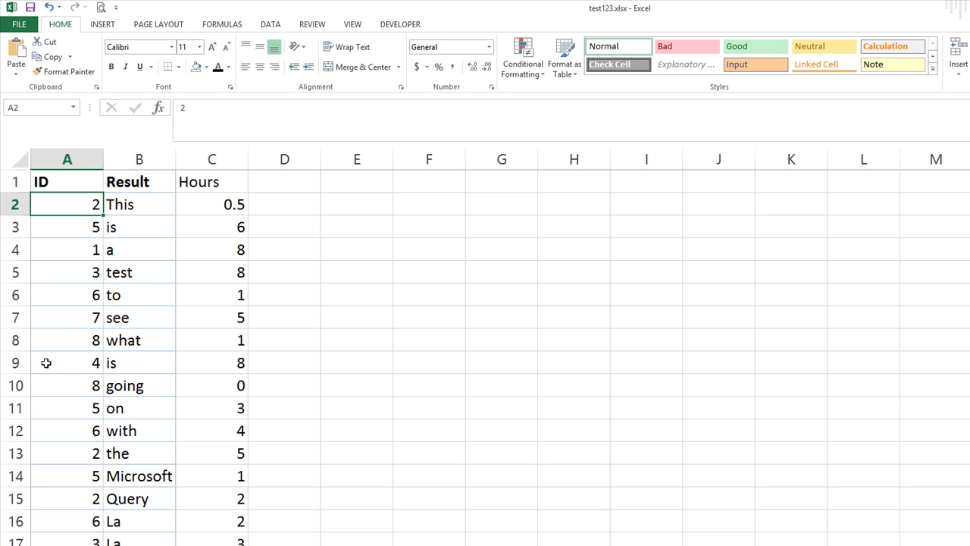
{"action": "left_click", "coordinate": [77, 453]}
{"action": "left_click", "coordinate": [79, 502]}
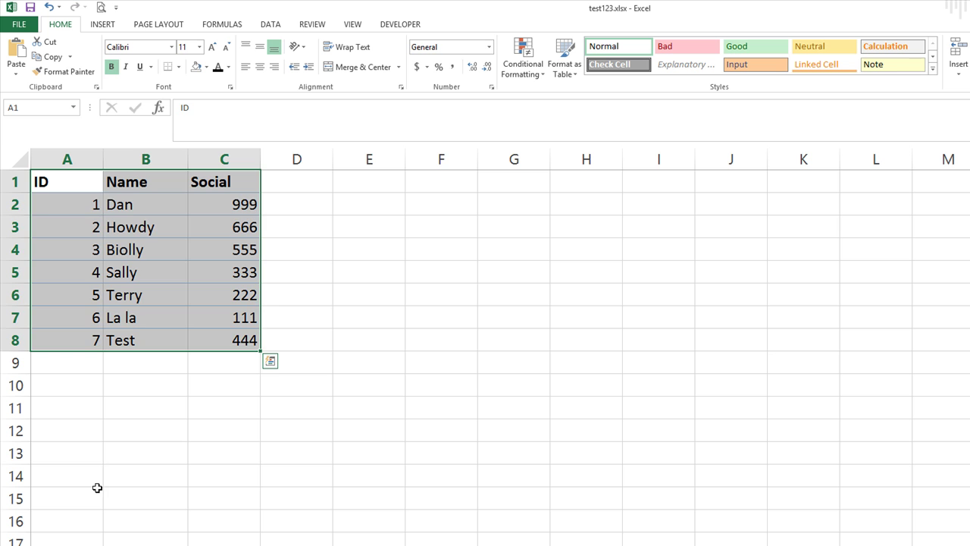
{"action": "left_click", "coordinate": [96, 451]}
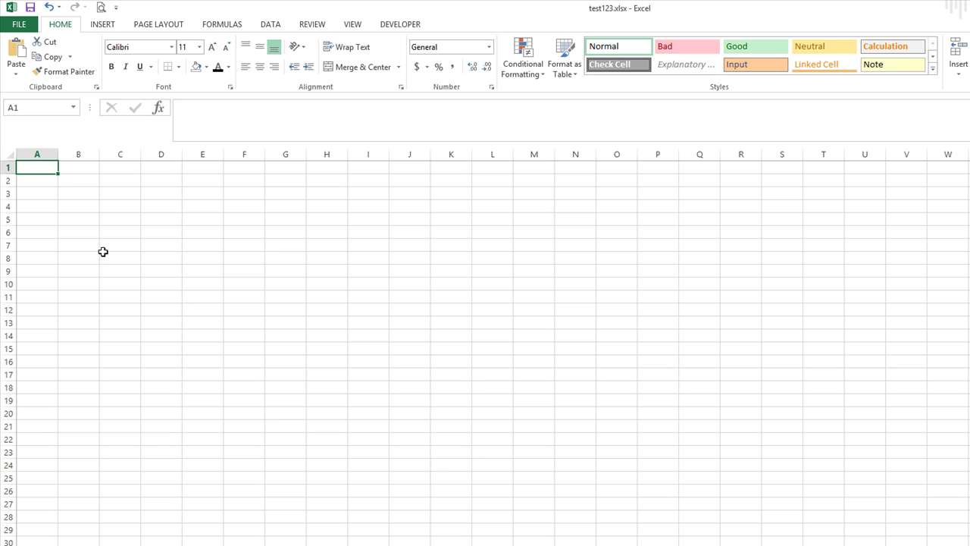
- Start a Microsoft Query import on the empty Sheet3 with Excel Files as the data source
{"action": "scroll", "coordinate": [94, 316], "scroll_direction": "up", "scroll_amount": 4}
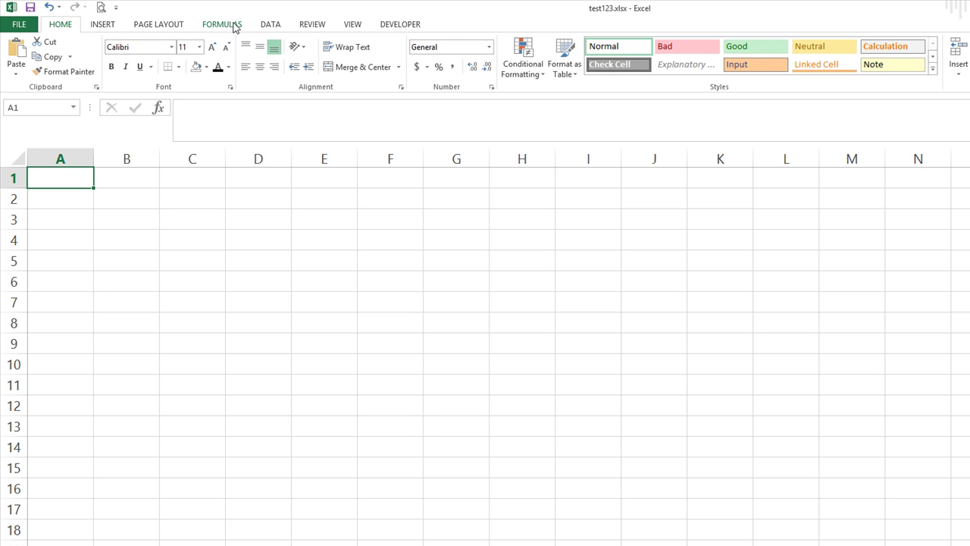
{"action": "left_click", "coordinate": [269, 25]}
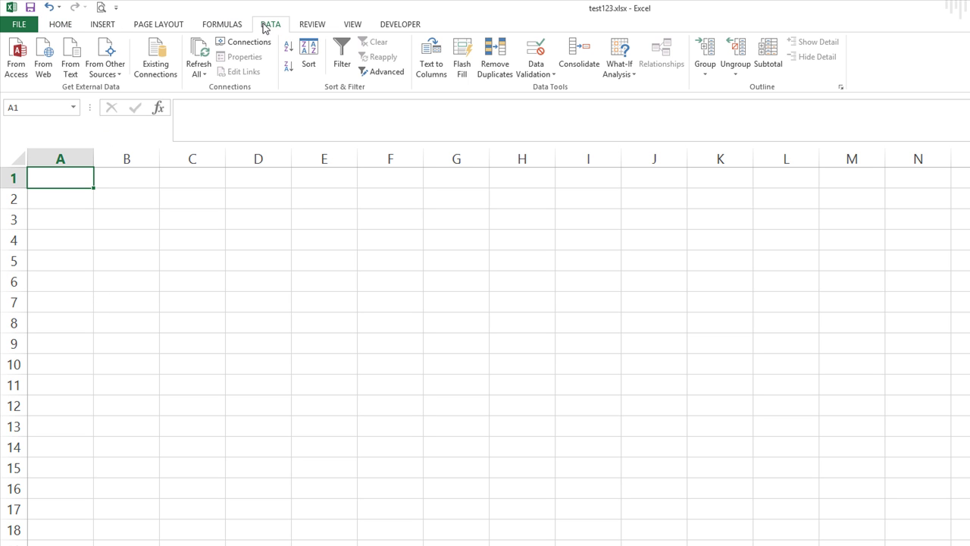
{"action": "left_click", "coordinate": [114, 75]}
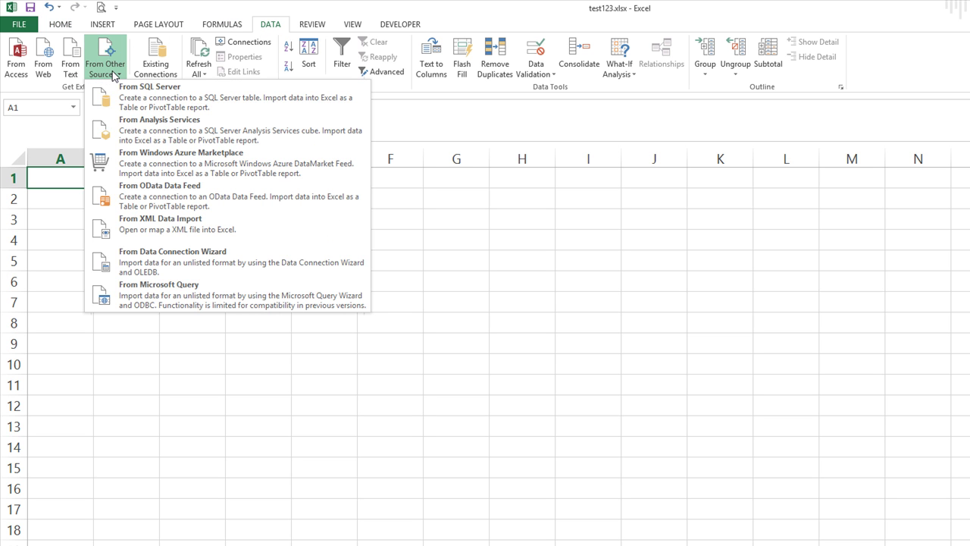
{"action": "left_click", "coordinate": [152, 300]}
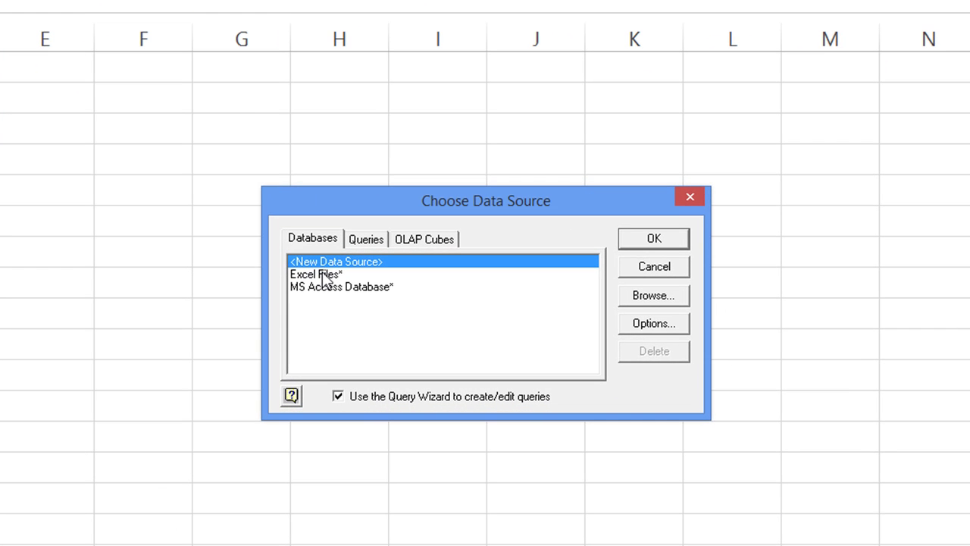
{"action": "left_click", "coordinate": [323, 274]}
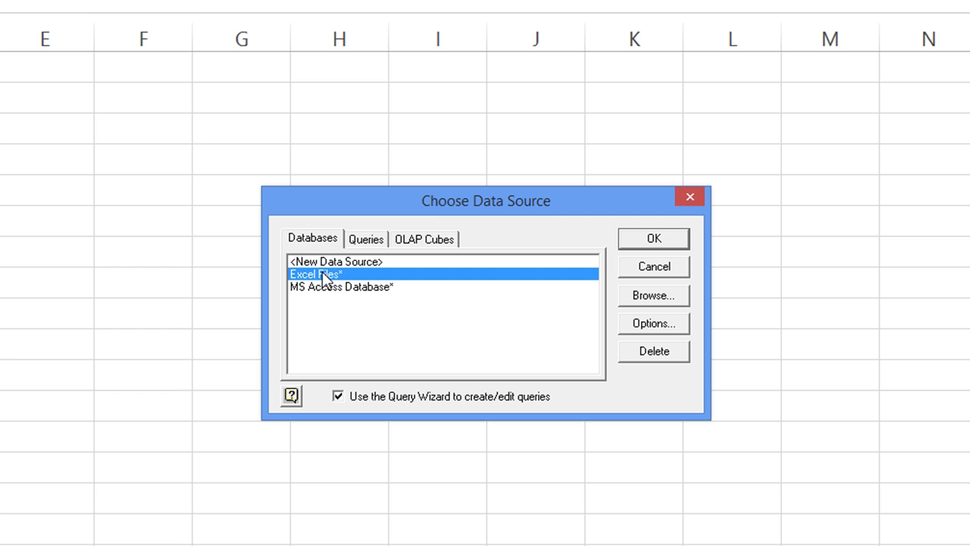
{"action": "left_click", "coordinate": [634, 244]}
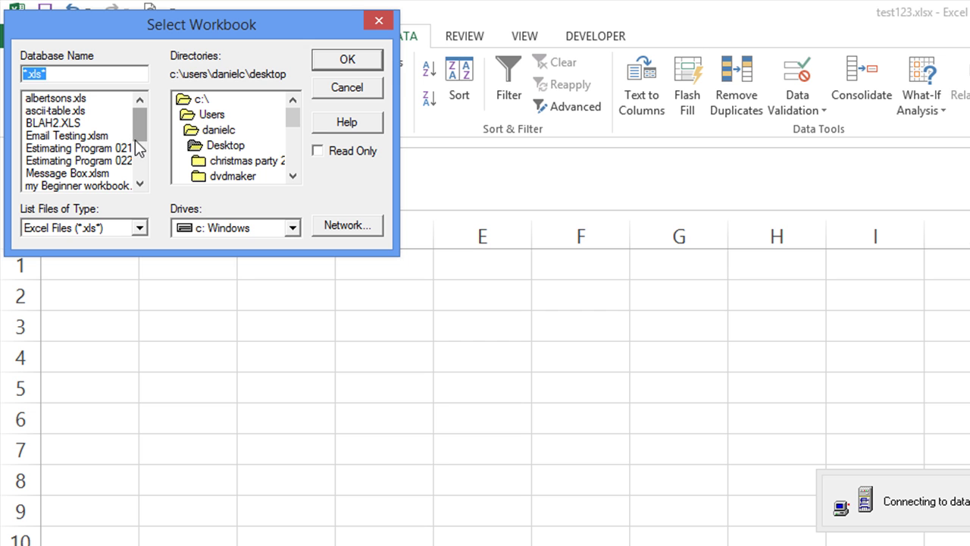
- Choose test123.xlsx from the desktop folder as the workbook to query
{"action": "scroll", "coordinate": [139, 145], "scroll_direction": "down", "scroll_amount": 3}
{"action": "left_click", "coordinate": [81, 175]}
{"action": "left_click", "coordinate": [81, 185]}
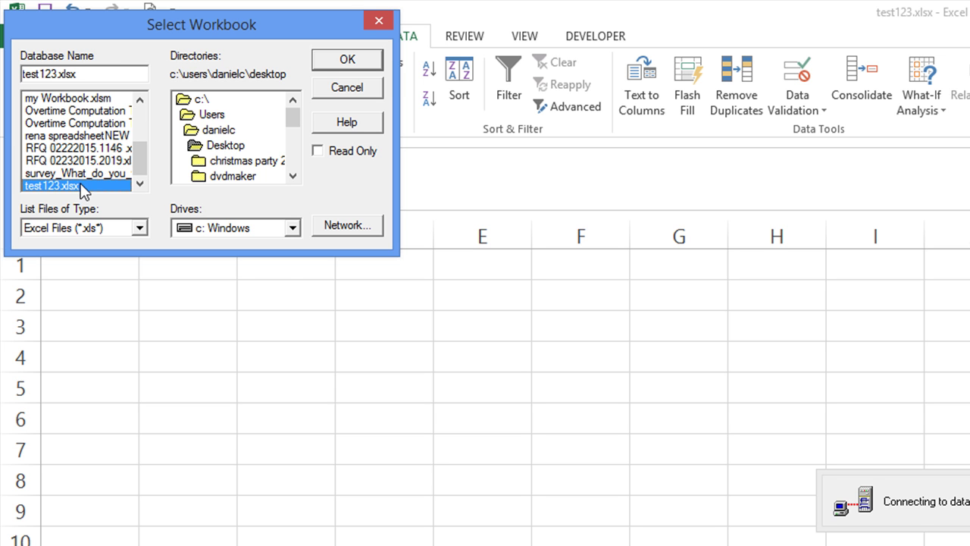
{"action": "left_click", "coordinate": [353, 64]}
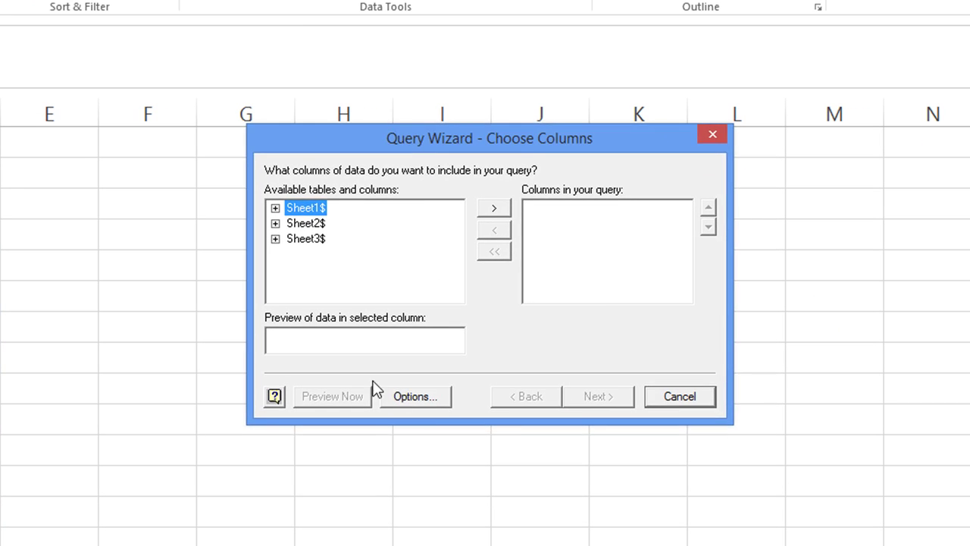
- Check the System Tables setting in the query's table options and accept the options
{"action": "left_click", "coordinate": [847, 521]}
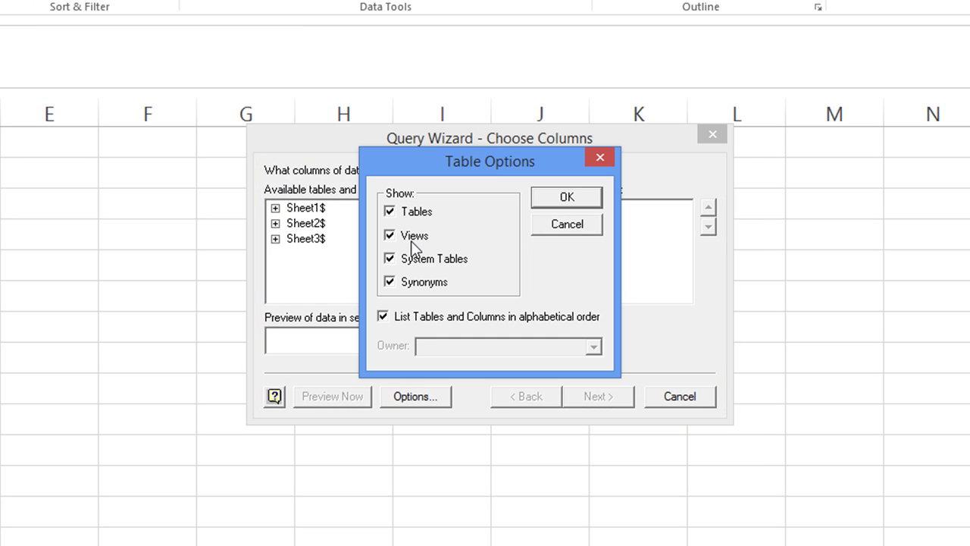
{"action": "left_click", "coordinate": [413, 260]}
{"action": "left_click", "coordinate": [407, 260]}
{"action": "left_click", "coordinate": [570, 200]}
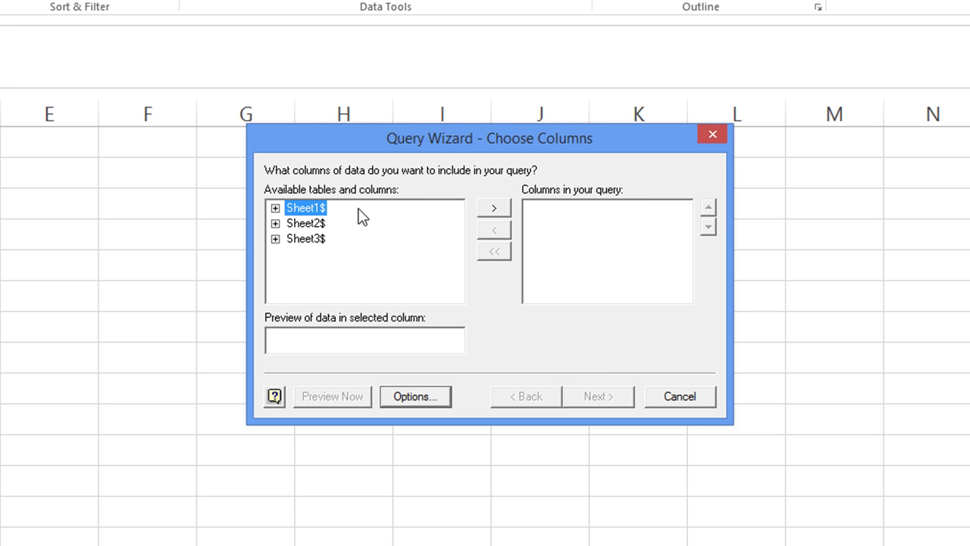
- Add all columns of Sheet1$ (ID, Name and Social) to the query
{"action": "left_click", "coordinate": [275, 208]}
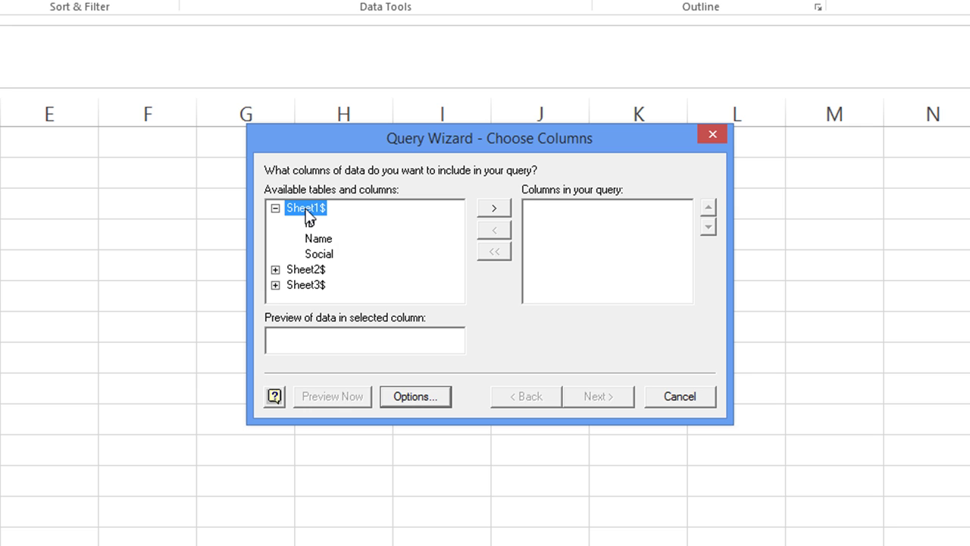
{"action": "left_click", "coordinate": [313, 222]}
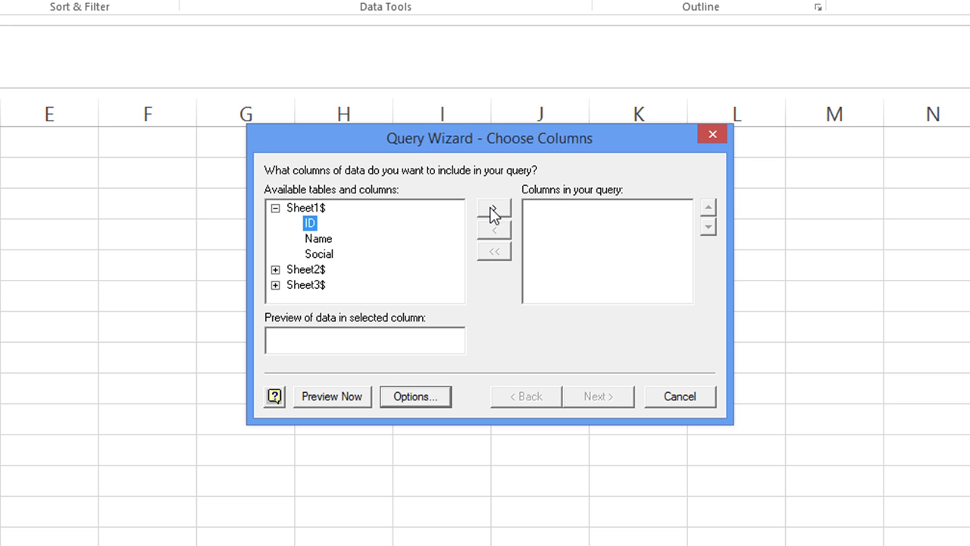
{"action": "left_click", "coordinate": [314, 213]}
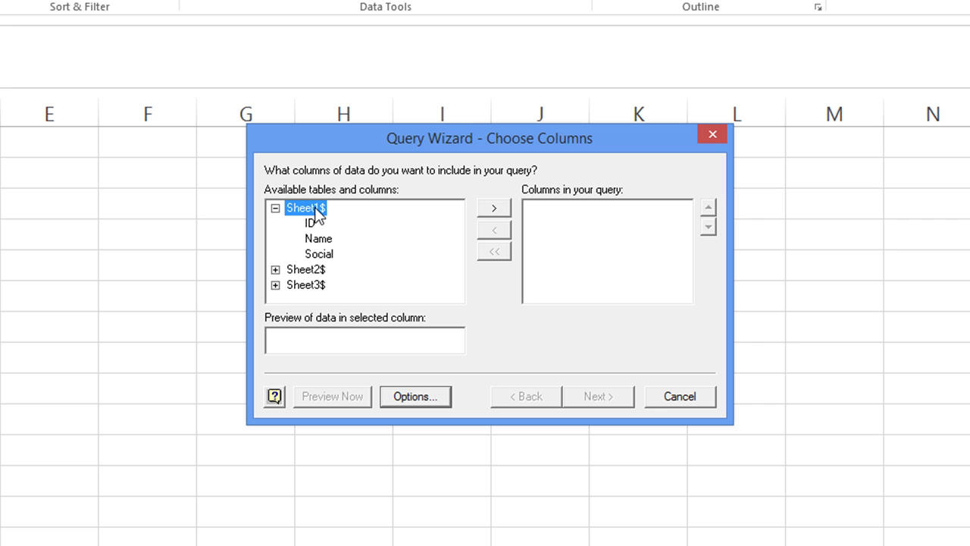
{"action": "left_click", "coordinate": [491, 209]}
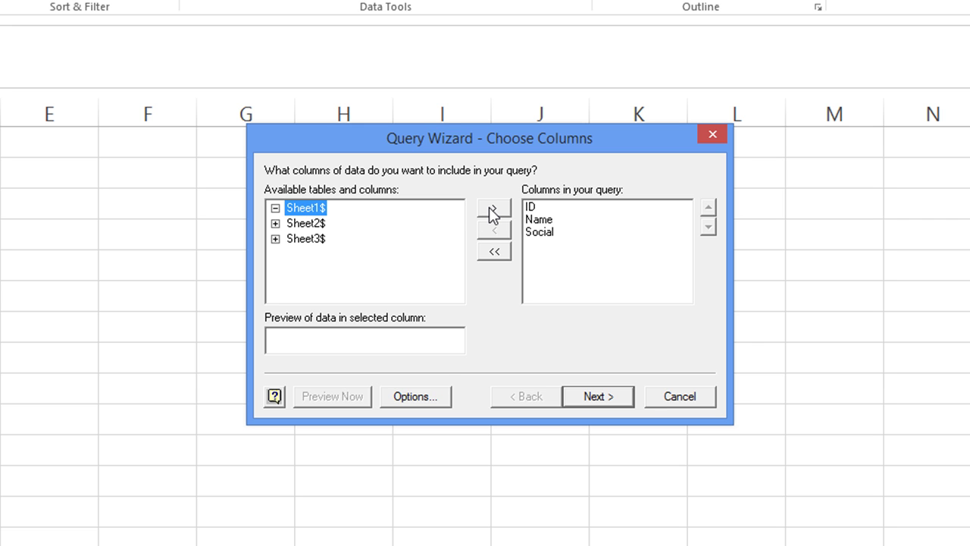
- Add all columns of Sheet2$ (Hours, ID and Result) to the query
{"action": "left_click", "coordinate": [307, 223]}
{"action": "left_click", "coordinate": [276, 223]}
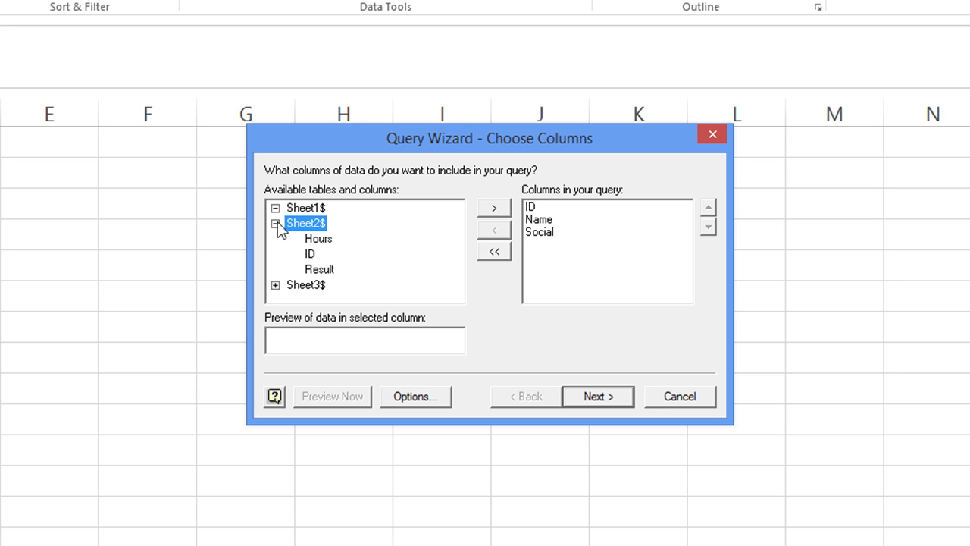
{"action": "left_click", "coordinate": [275, 223]}
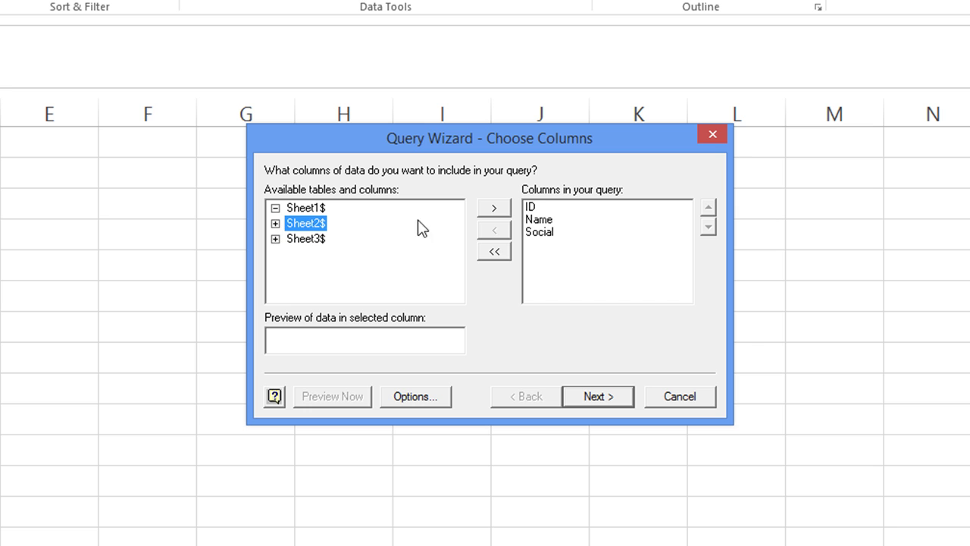
{"action": "left_click", "coordinate": [496, 209]}
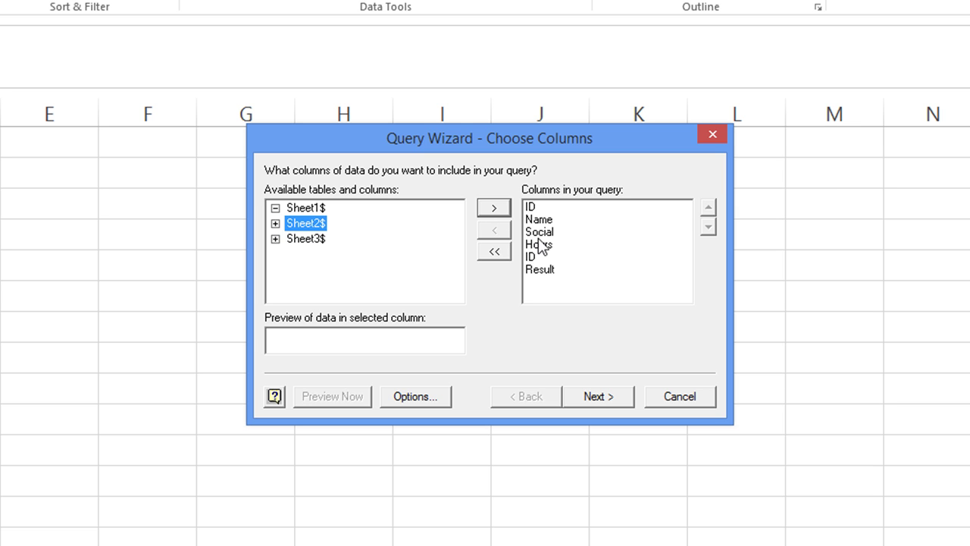
- Continue to the manual query editor and join the ID field of Sheet1$ to the ID field of Sheet2$
{"action": "left_click", "coordinate": [593, 397]}
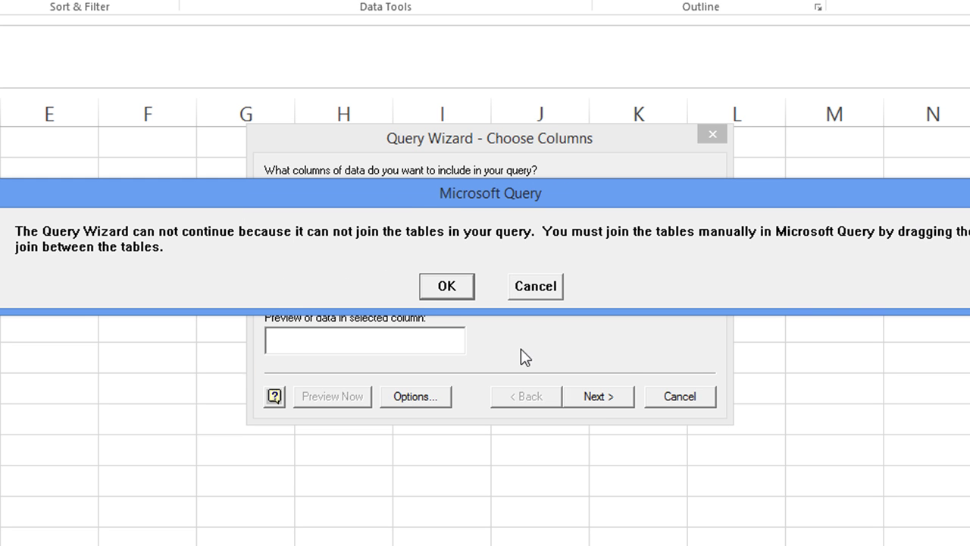
{"action": "left_click", "coordinate": [446, 288]}
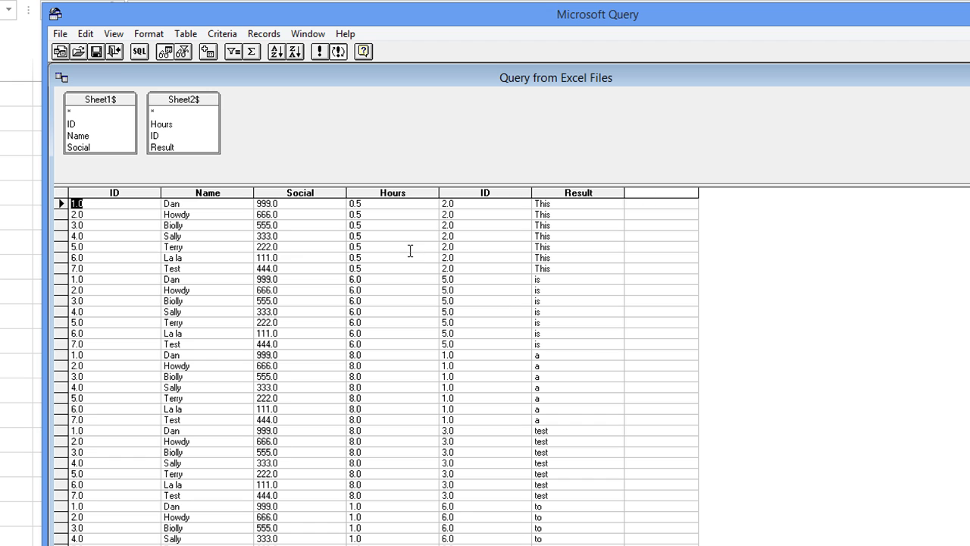
{"action": "left_click", "coordinate": [75, 125]}
{"action": "left_click_drag", "start_coordinate": [75, 124], "coordinate": [158, 135]}
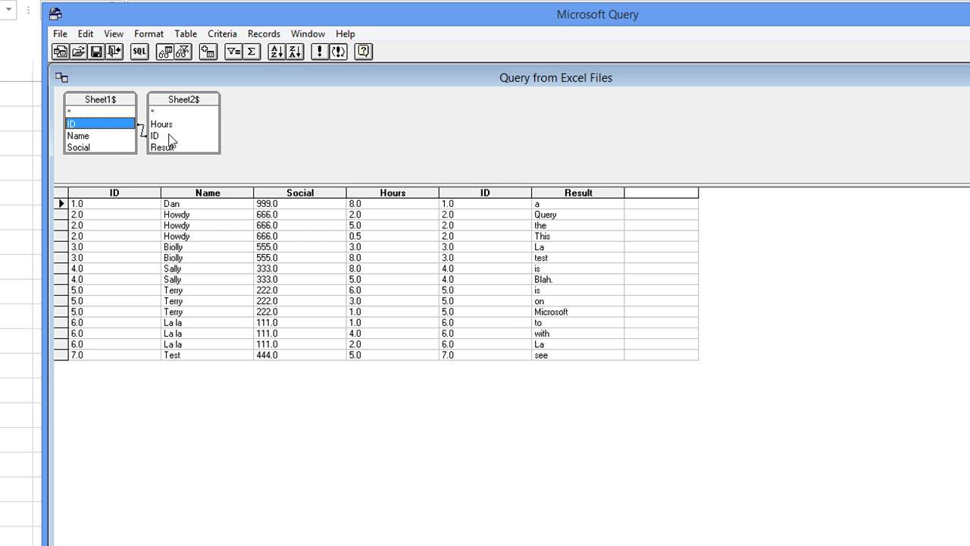
- Return the joined data to Excel as a table in the existing worksheet at =Sheet3!$A$1
{"action": "left_click", "coordinate": [60, 33]}
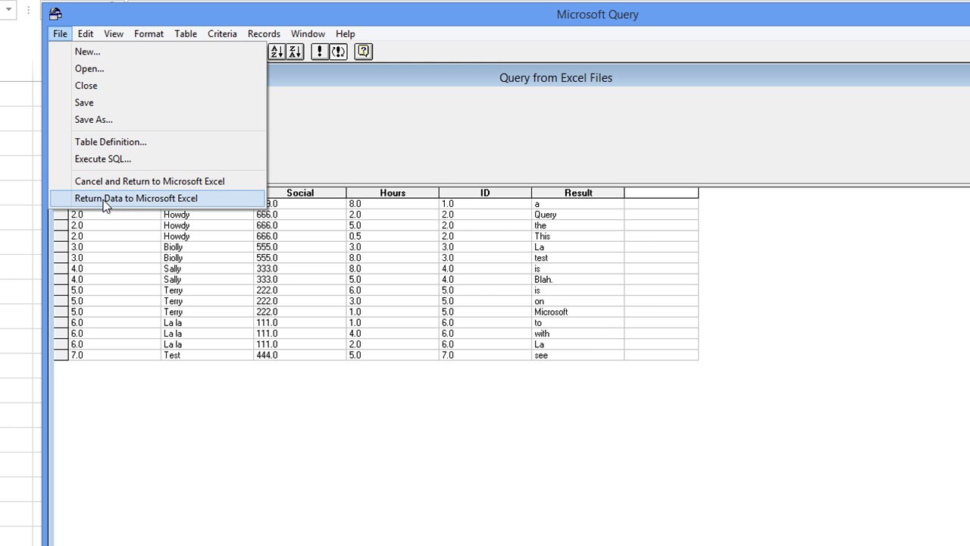
{"action": "left_click", "coordinate": [104, 199]}
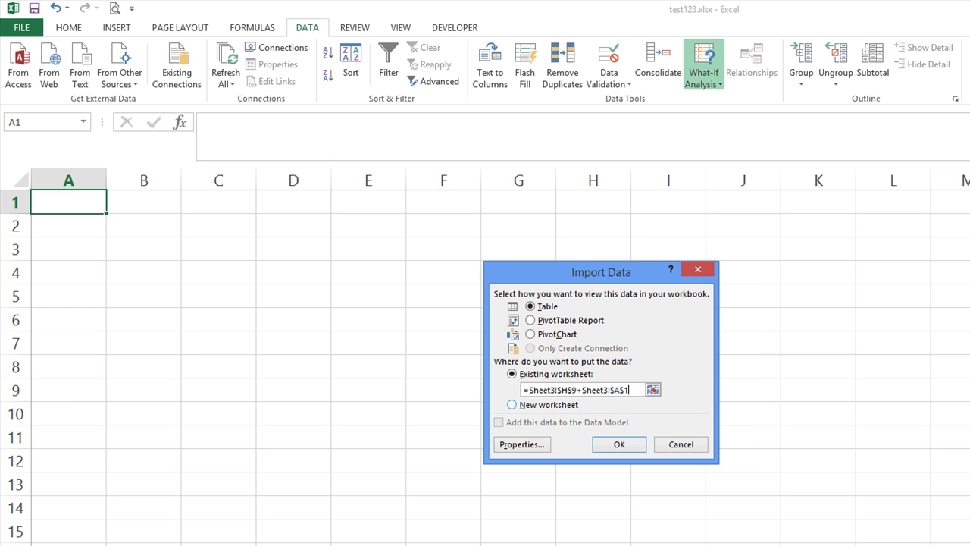
{"action": "left_click_drag", "start_coordinate": [633, 390], "coordinate": [508, 389]}
{"action": "left_click", "coordinate": [88, 201]}
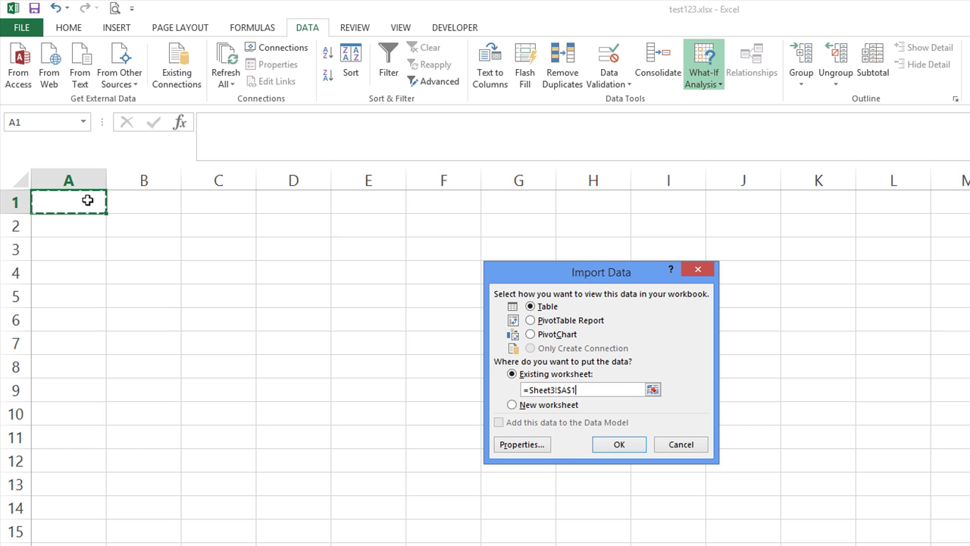
{"action": "left_click", "coordinate": [619, 445]}
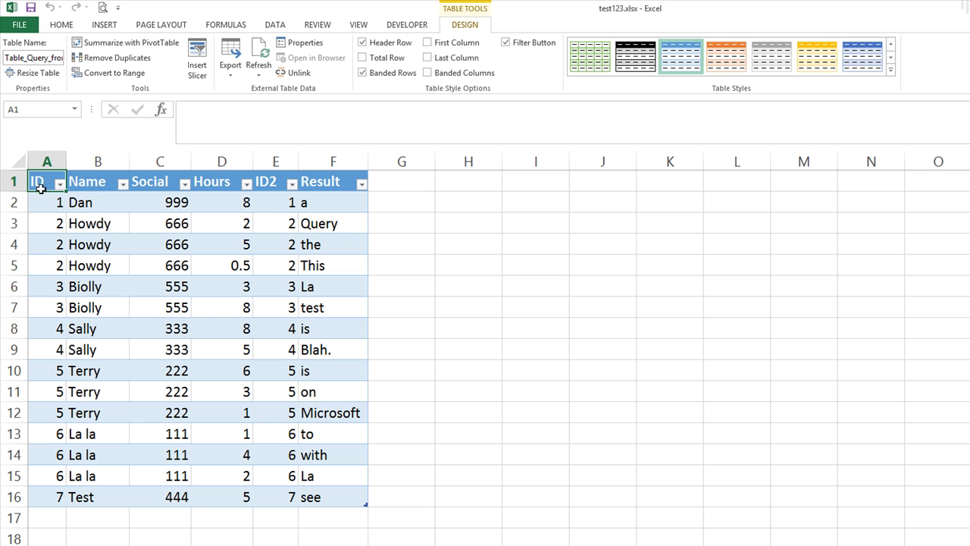
- Create a PivotTable from the imported query table on a new worksheet and add the Name field to its rows
{"action": "left_click", "coordinate": [104, 27]}
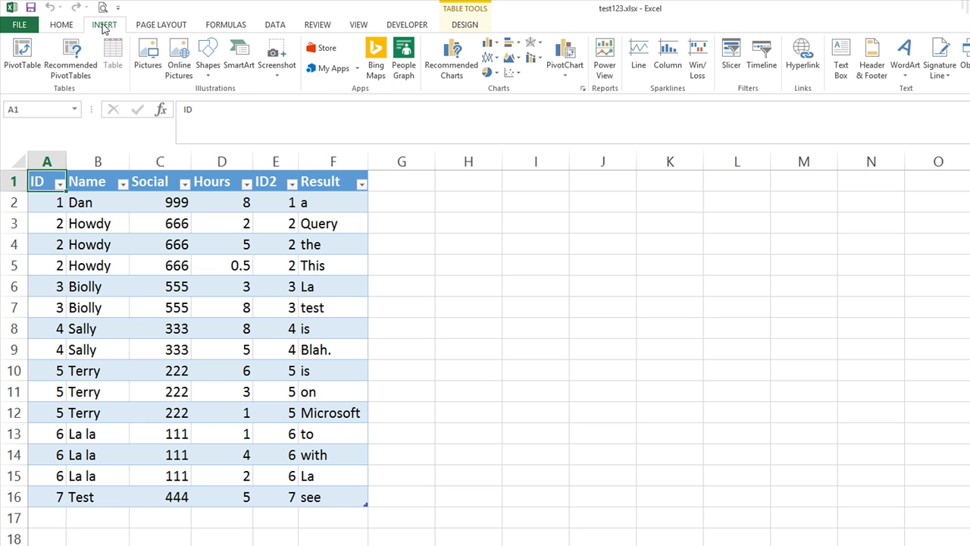
{"action": "left_click", "coordinate": [19, 61]}
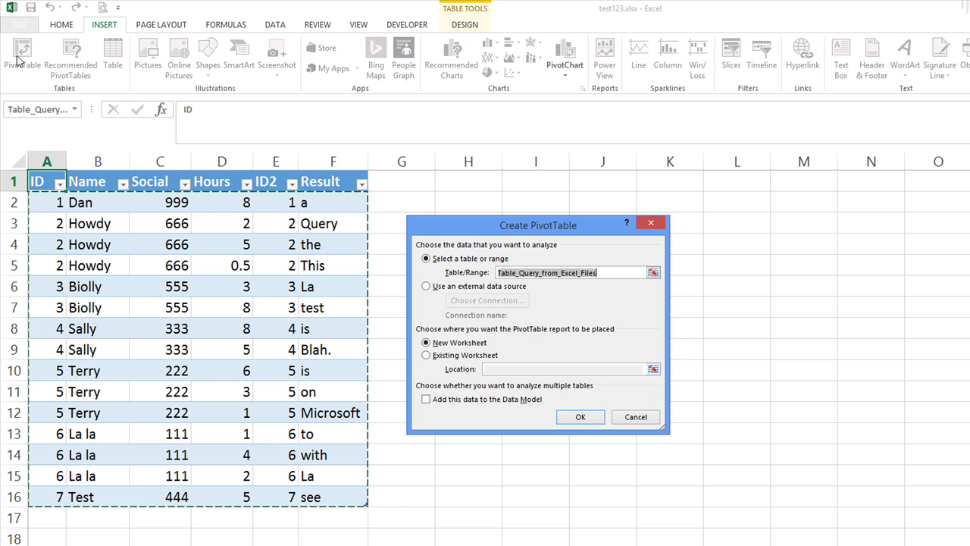
{"action": "left_click", "coordinate": [589, 417]}
{"action": "left_click", "coordinate": [82, 251]}
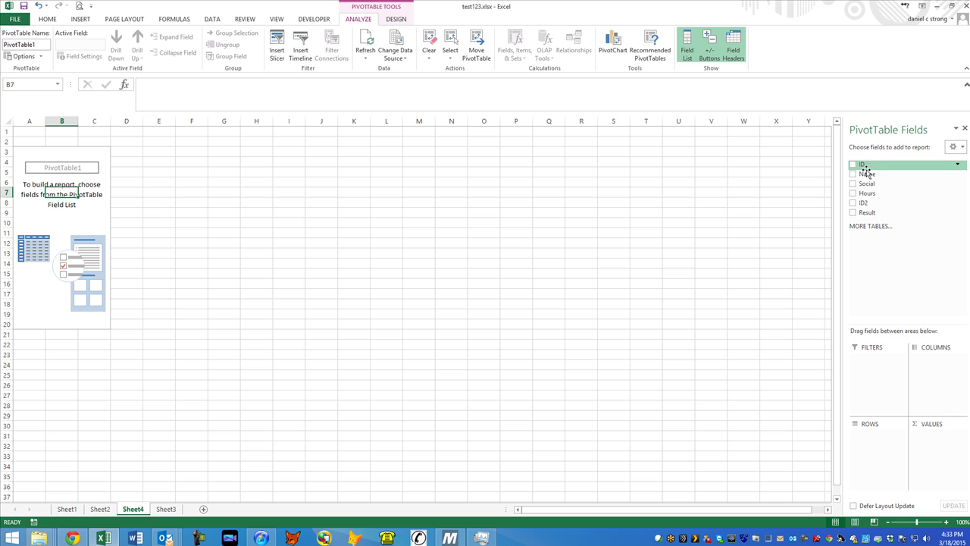
{"action": "left_click_drag", "start_coordinate": [866, 175], "coordinate": [869, 442]}
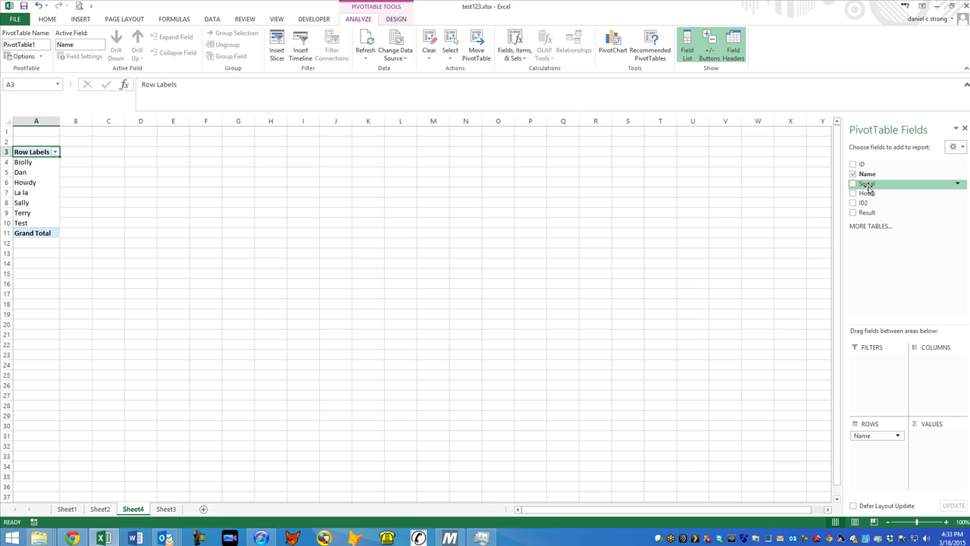
- Add the Social field to the PivotTable rows below Name and the Hours field to the values
{"action": "left_click_drag", "start_coordinate": [869, 189], "coordinate": [871, 462]}
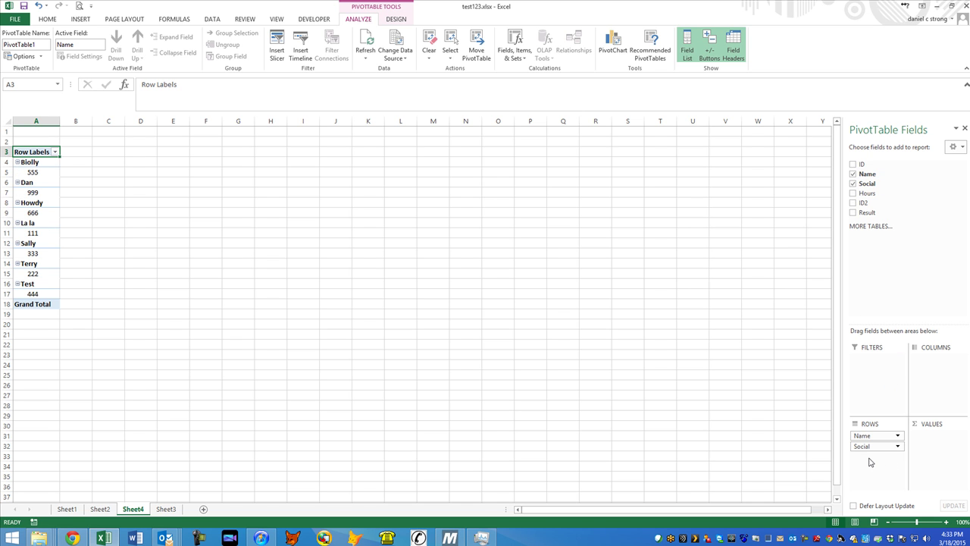
{"action": "mouse_move", "coordinate": [866, 445]}
{"action": "left_mouse_down"}
{"action": "mouse_move", "coordinate": [930, 380]}
{"action": "mouse_move", "coordinate": [933, 363]}
{"action": "mouse_move", "coordinate": [870, 461]}
{"action": "left_mouse_up"}
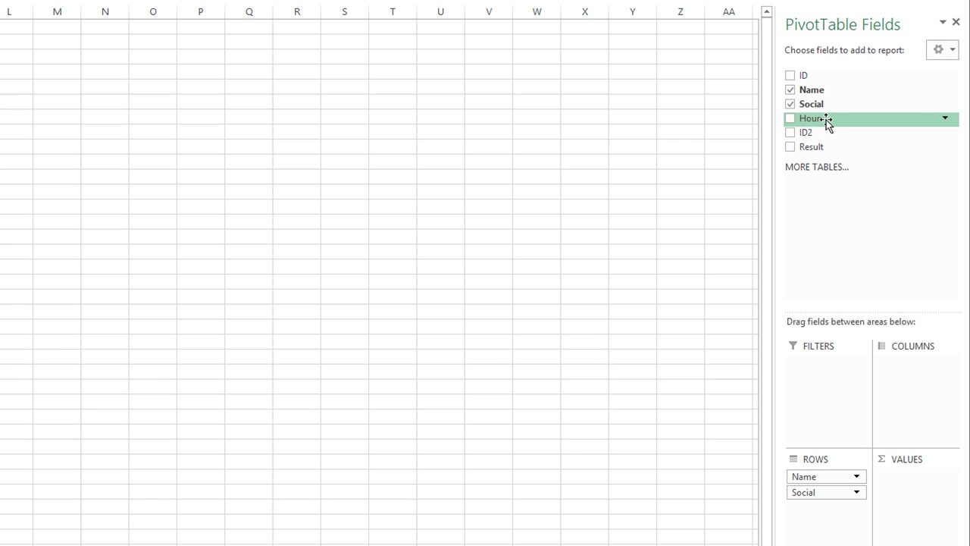
{"action": "left_click_drag", "start_coordinate": [826, 120], "coordinate": [920, 484]}
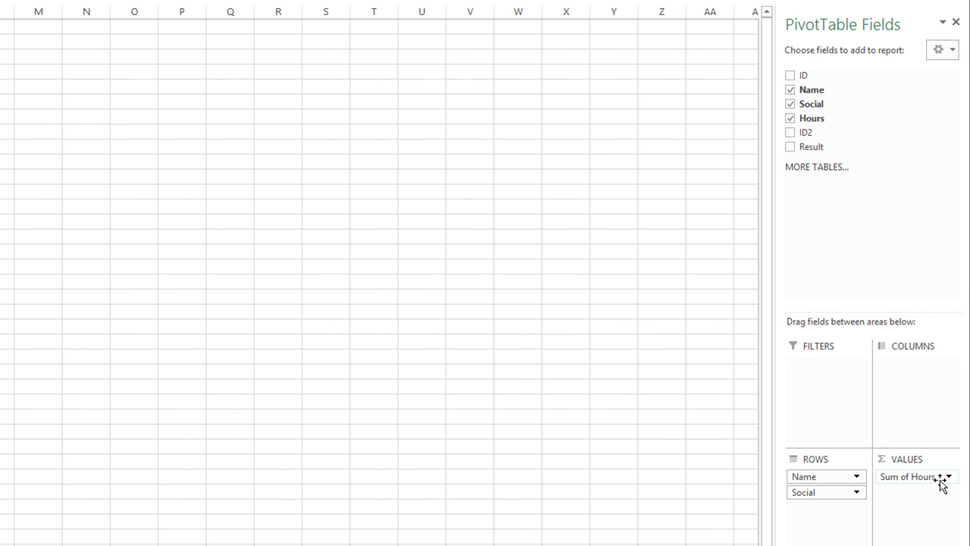
- Try Count as the summary calculation for the Hours value field, and set it back to Sum
{"action": "left_click", "coordinate": [949, 477]}
{"action": "left_click", "coordinate": [899, 460]}
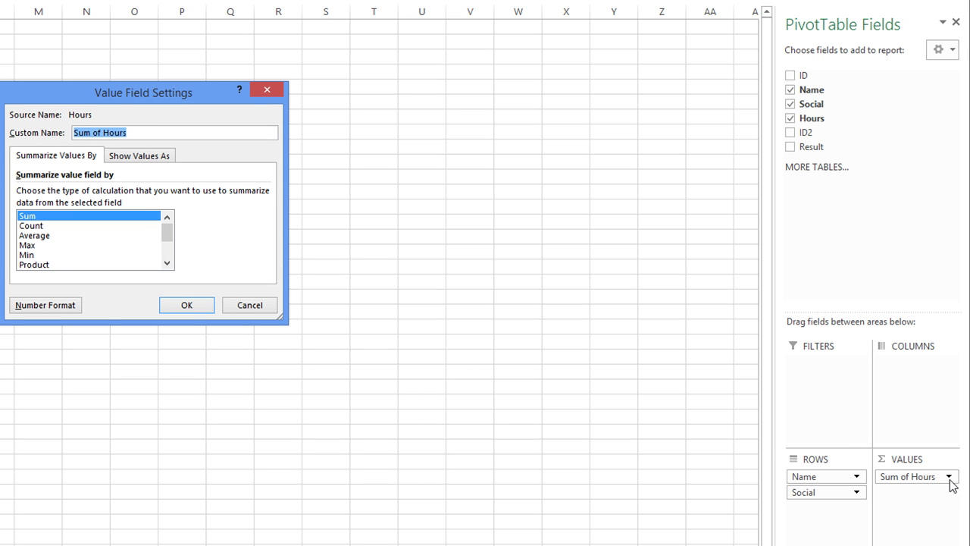
{"action": "left_click", "coordinate": [37, 225]}
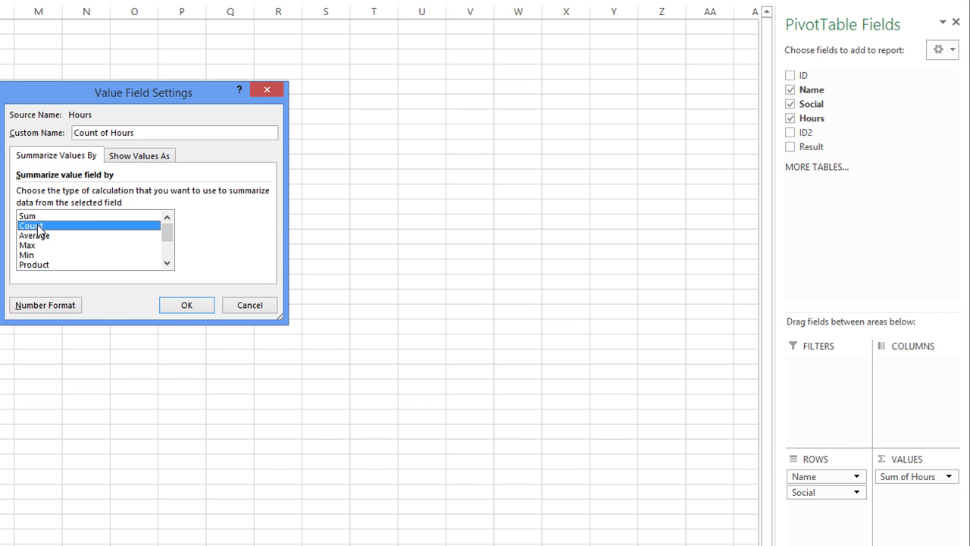
{"action": "left_click", "coordinate": [39, 217]}
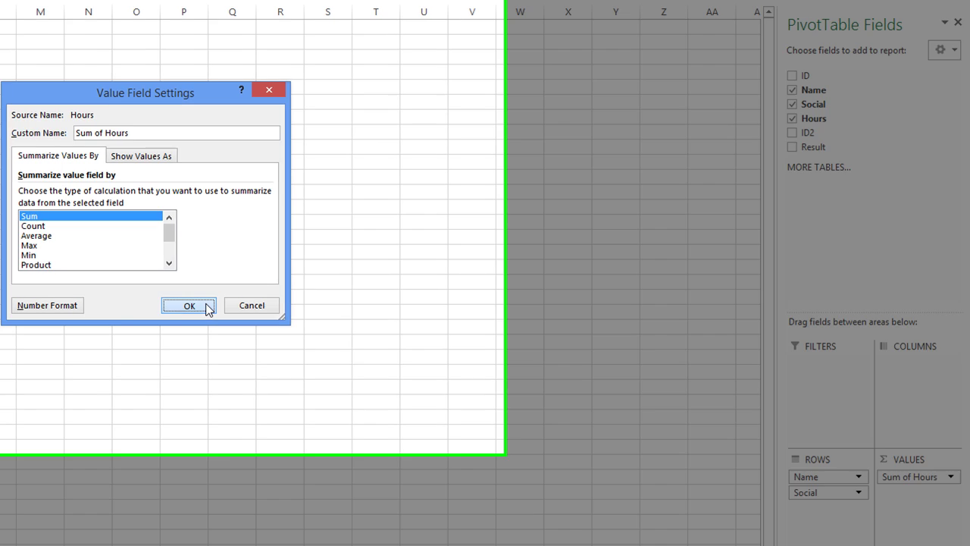
{"action": "left_click", "coordinate": [204, 305]}
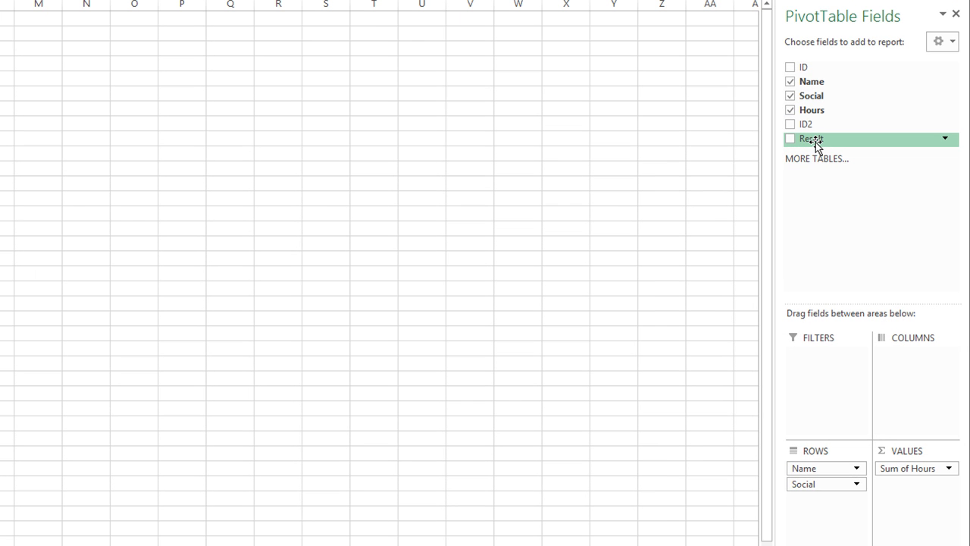
- Add the Result field to the PivotTable rows below Social
{"action": "left_click_drag", "start_coordinate": [815, 142], "coordinate": [813, 426]}
{"action": "left_click_drag", "start_coordinate": [817, 516], "coordinate": [819, 517]}
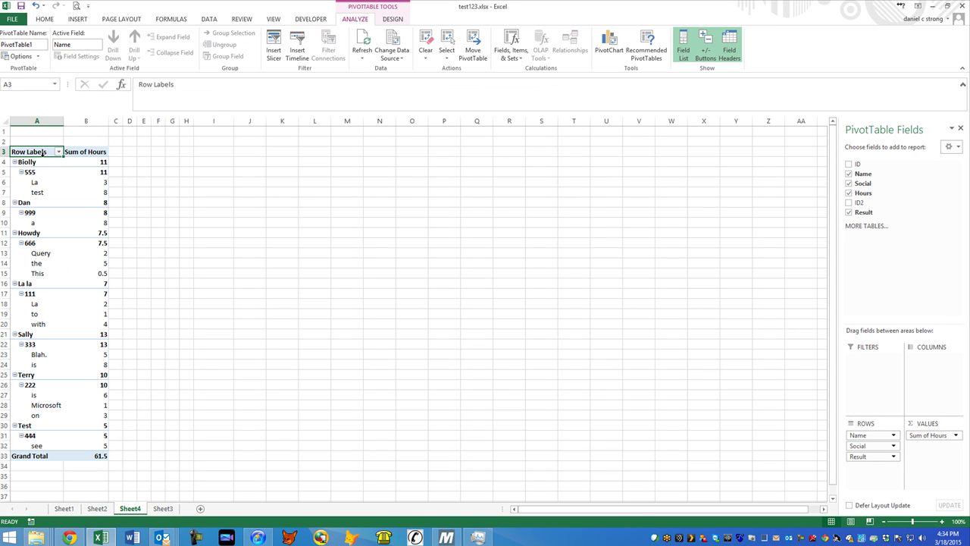
- Turn on banded columns for the PivotTable and turn them off again
{"action": "left_click", "coordinate": [391, 21]}
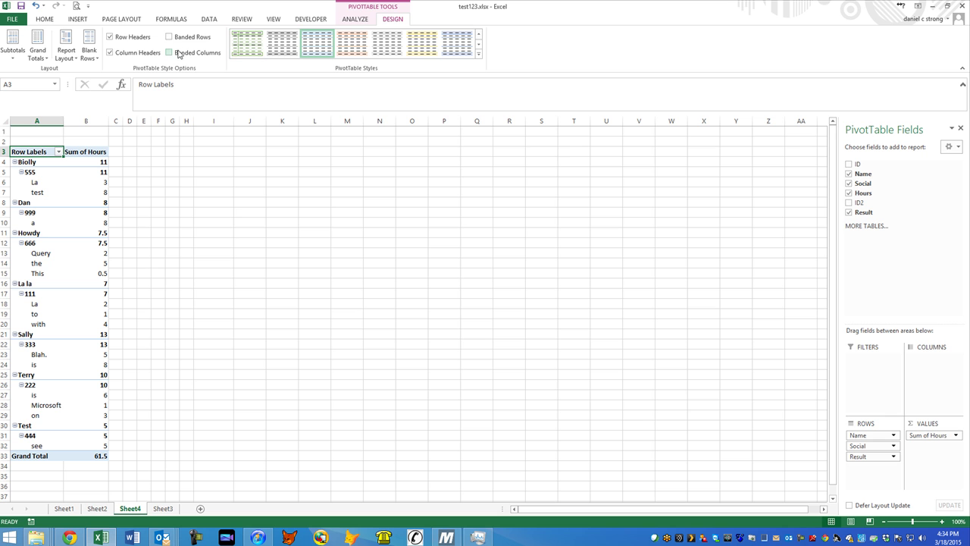
{"action": "left_click", "coordinate": [169, 53]}
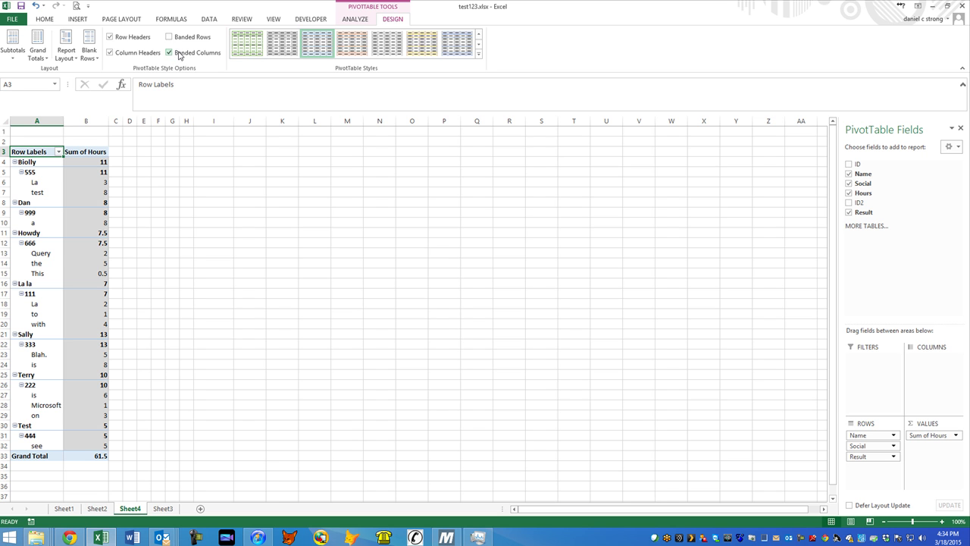
{"action": "left_click", "coordinate": [169, 54]}
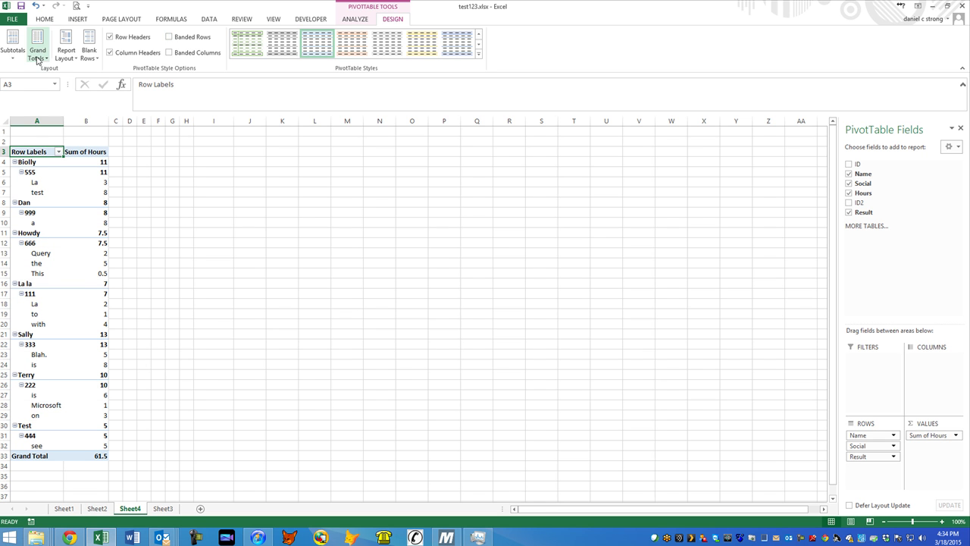
- Try the compact and outline report layouts, and set the PivotTable to tabular form
{"action": "left_click", "coordinate": [68, 59]}
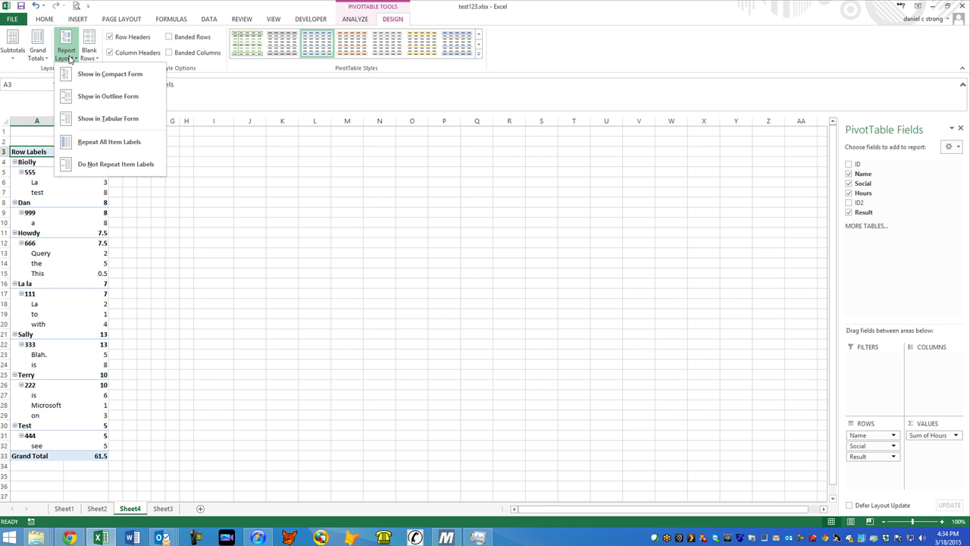
{"action": "left_click", "coordinate": [83, 76]}
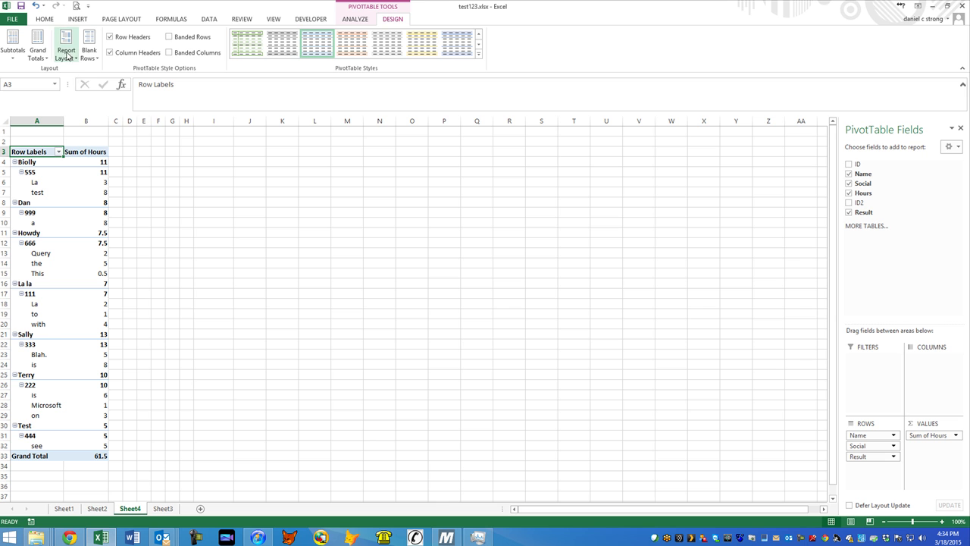
{"action": "left_click", "coordinate": [68, 59]}
{"action": "left_click", "coordinate": [96, 97]}
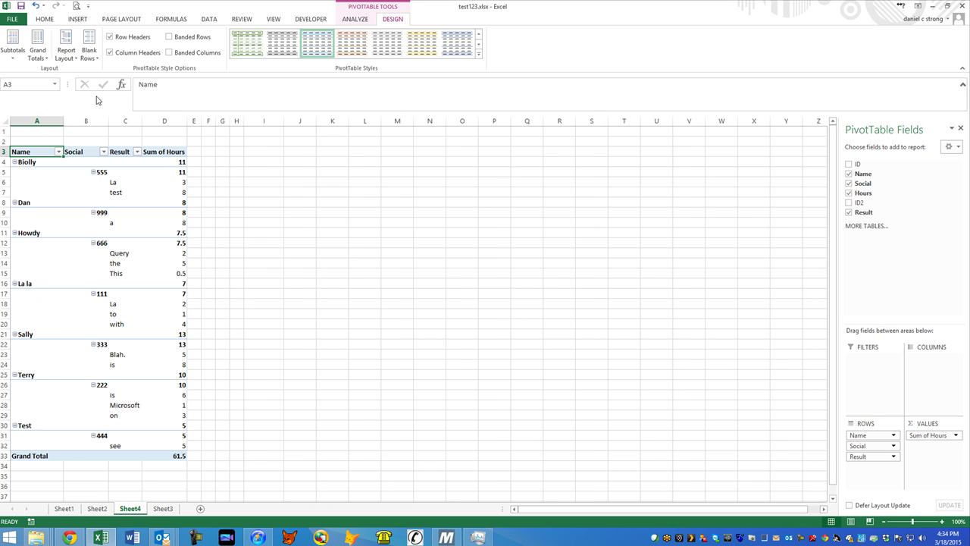
{"action": "left_click", "coordinate": [68, 57]}
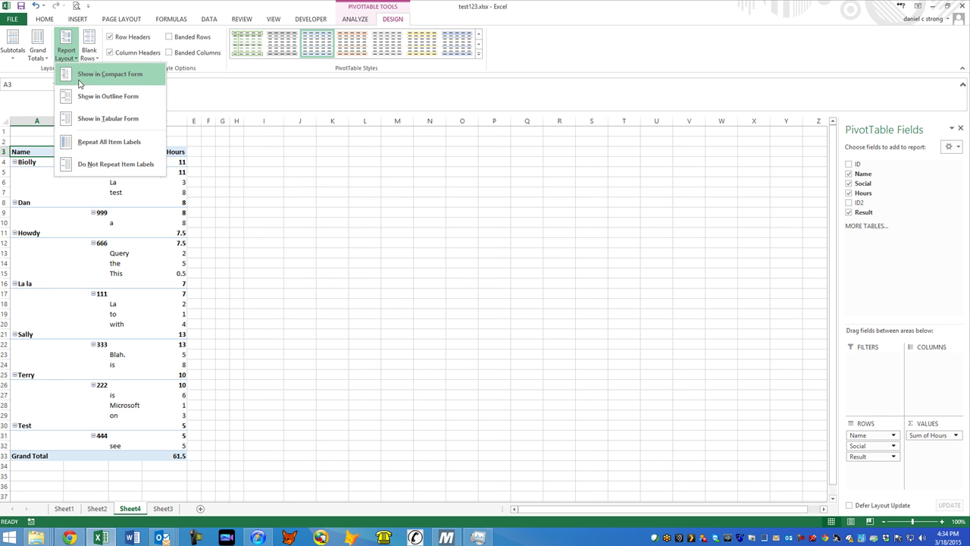
{"action": "left_click", "coordinate": [103, 119]}
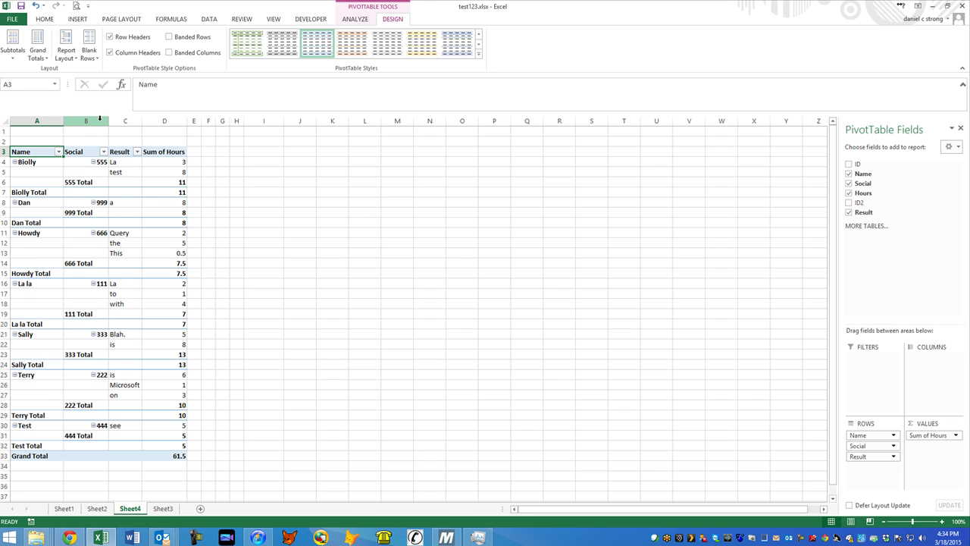
- Repeat all item labels in the PivotTable, and switch back to not repeating them
{"action": "left_click", "coordinate": [68, 60]}
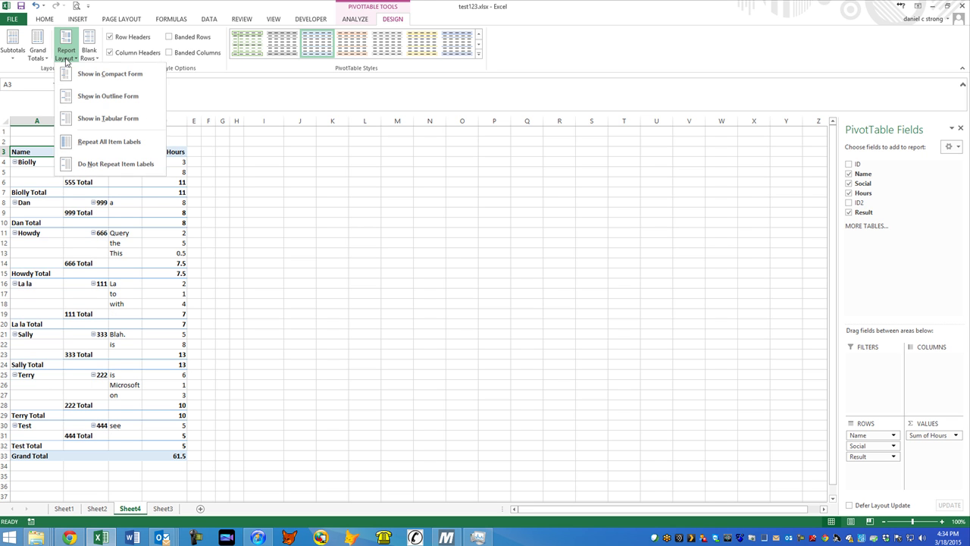
{"action": "left_click", "coordinate": [95, 147]}
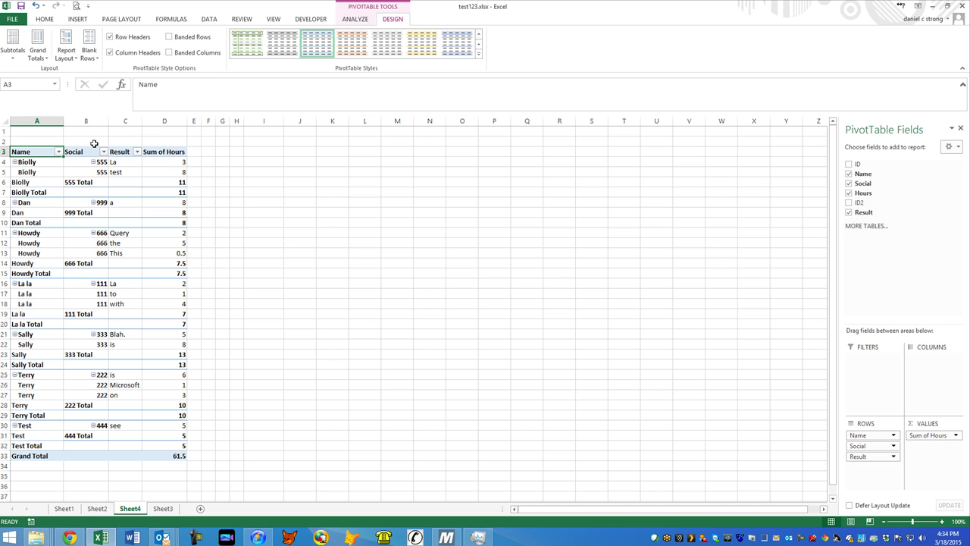
{"action": "left_click", "coordinate": [67, 53]}
{"action": "left_click", "coordinate": [102, 165]}
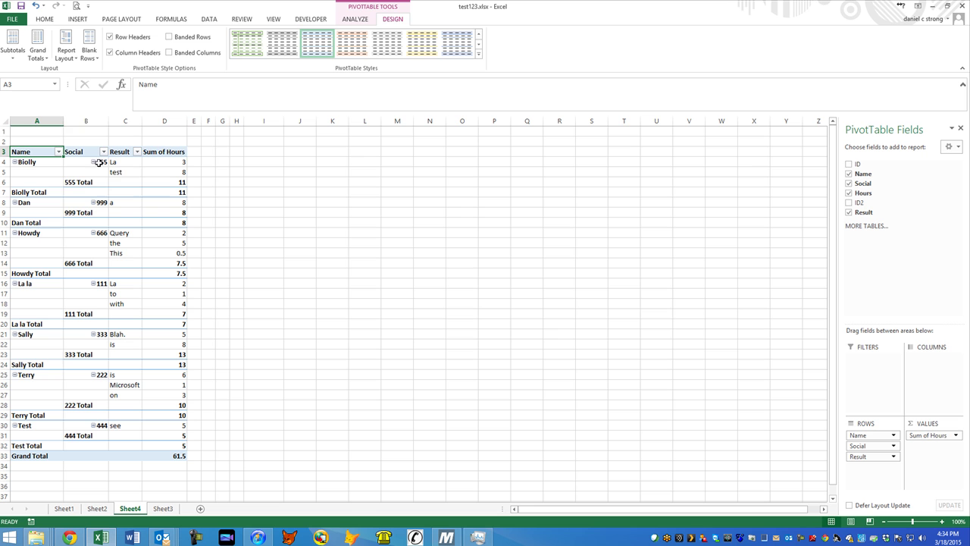
- Insert a blank line after each PivotTable item and remove the blank lines again
{"action": "left_click", "coordinate": [91, 61]}
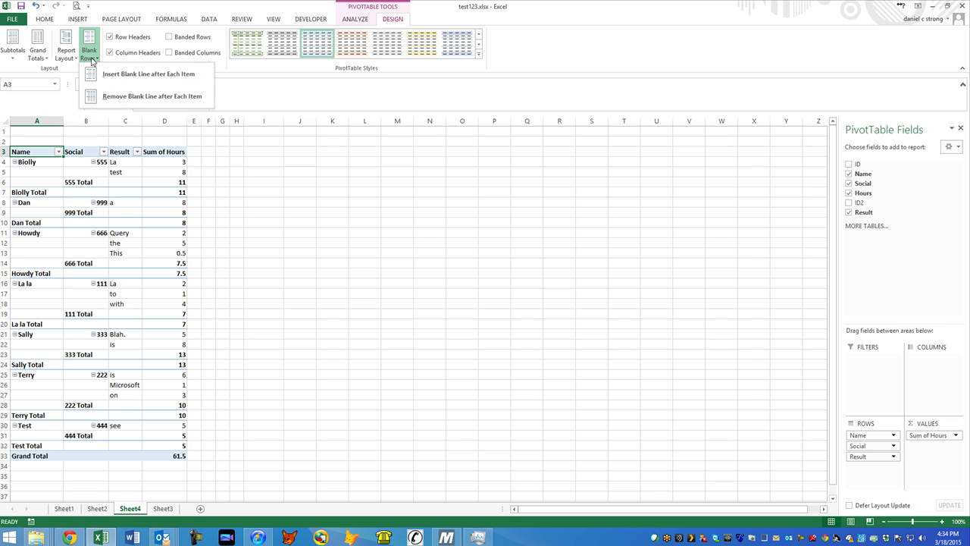
{"action": "left_click", "coordinate": [117, 97]}
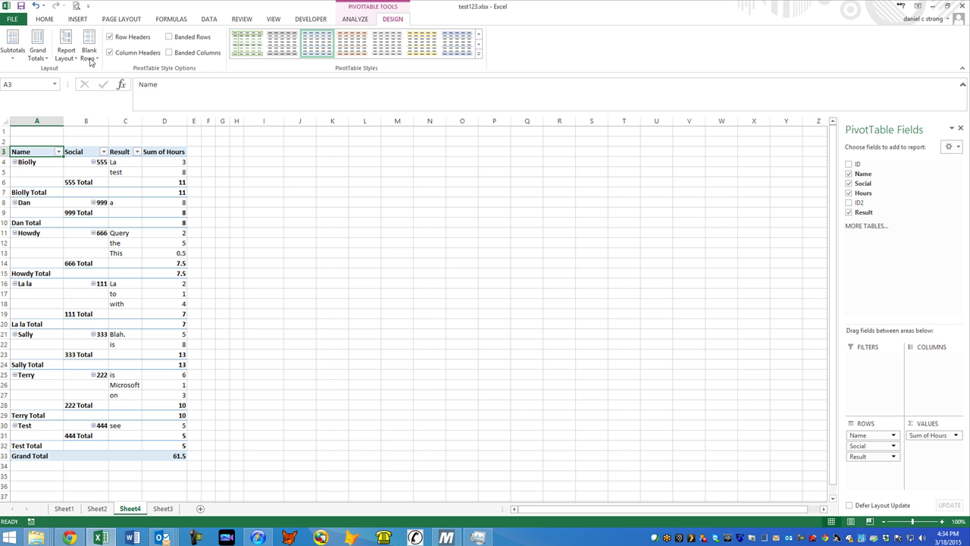
{"action": "left_click", "coordinate": [90, 50]}
{"action": "left_click", "coordinate": [113, 74]}
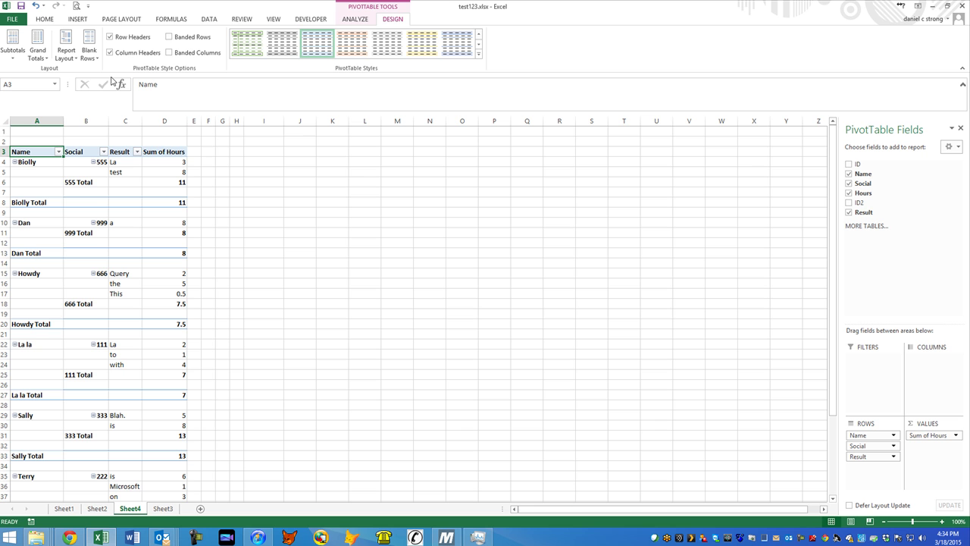
{"action": "left_click", "coordinate": [98, 61]}
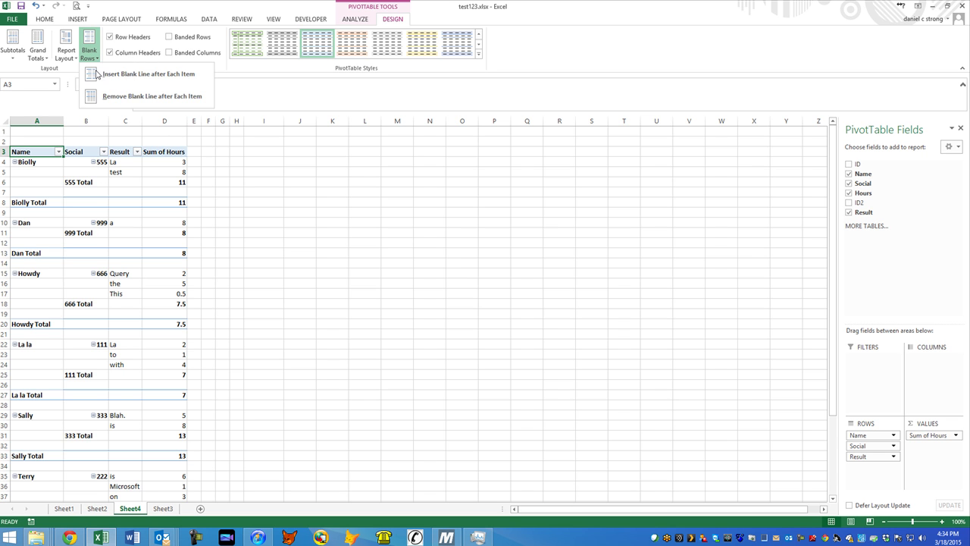
{"action": "left_click", "coordinate": [117, 100]}
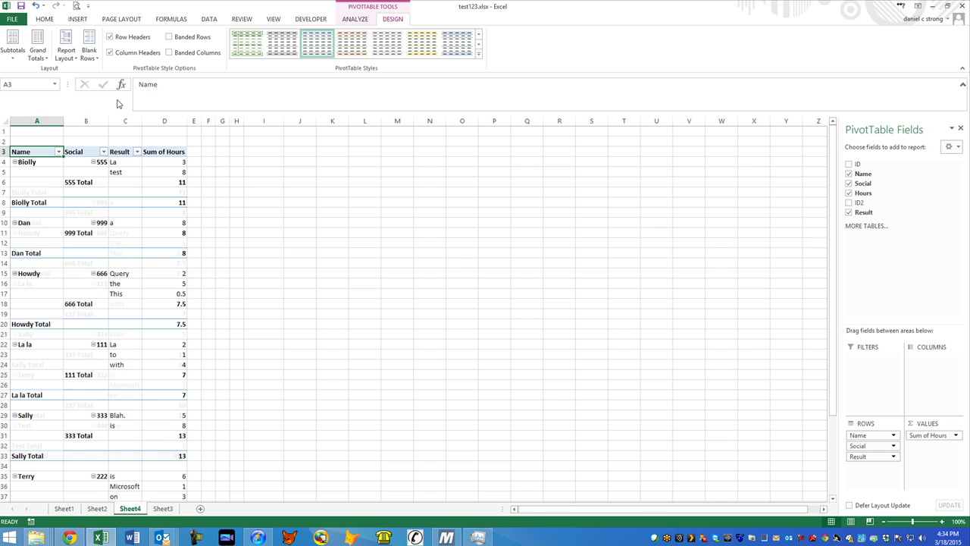
- Turn the PivotTable's column header and row header styling off and back on, one after the other
{"action": "left_click", "coordinate": [127, 55]}
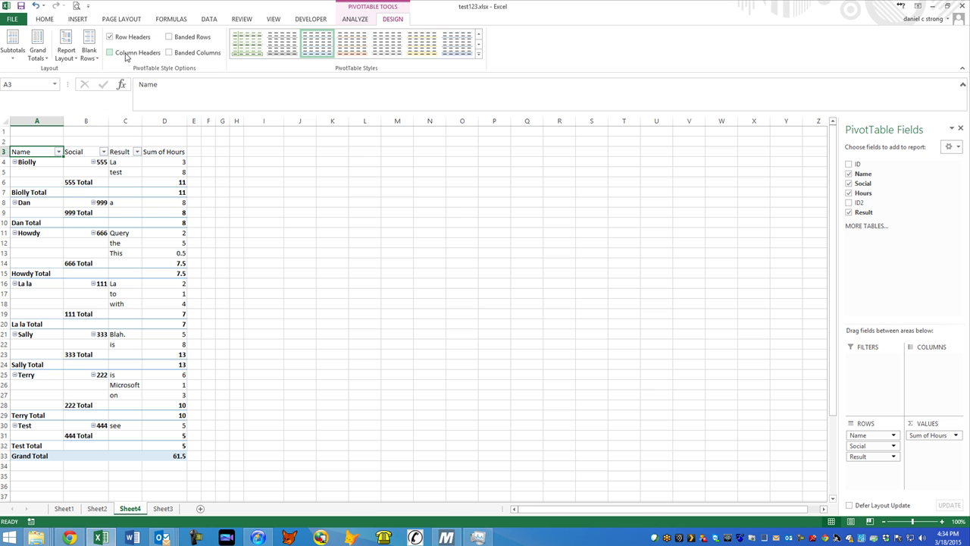
{"action": "left_click", "coordinate": [127, 55]}
{"action": "left_click", "coordinate": [127, 37]}
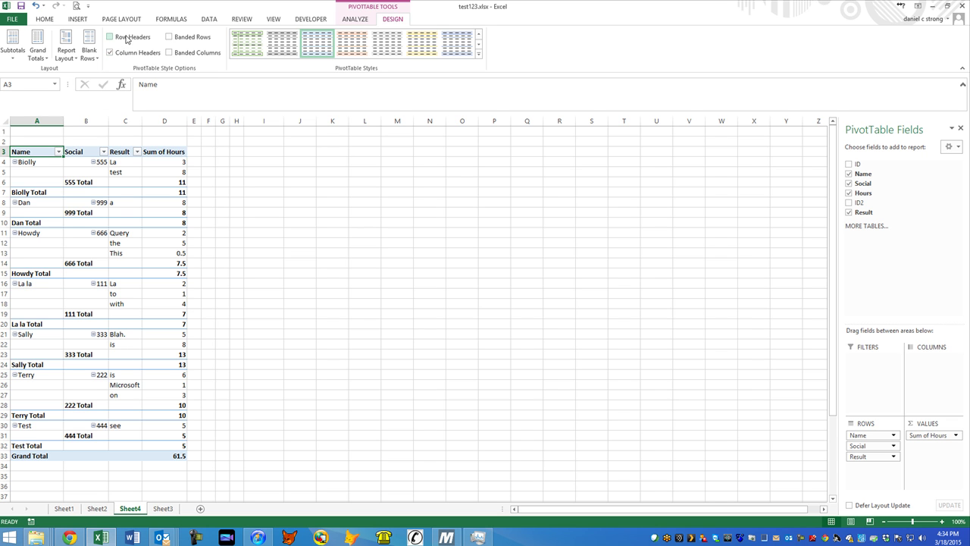
{"action": "left_click", "coordinate": [127, 38]}
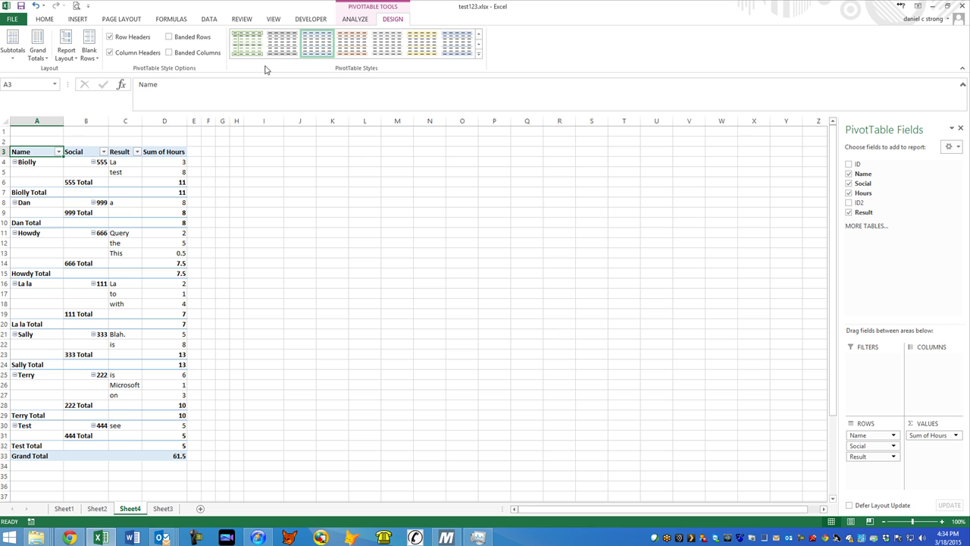